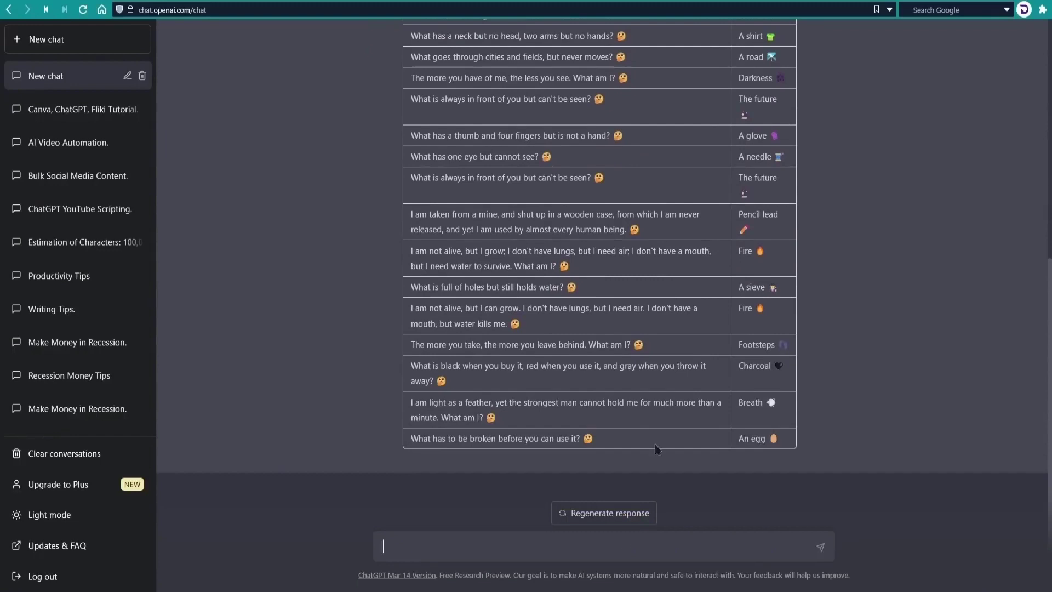
Step: Review the generated table of 30 riddles and their answers from start to end
{"action": "scroll", "coordinate": [660, 440], "scroll_direction": "up", "scroll_amount": 7}
{"action": "scroll", "coordinate": [662, 440], "scroll_direction": "up", "scroll_amount": 1}
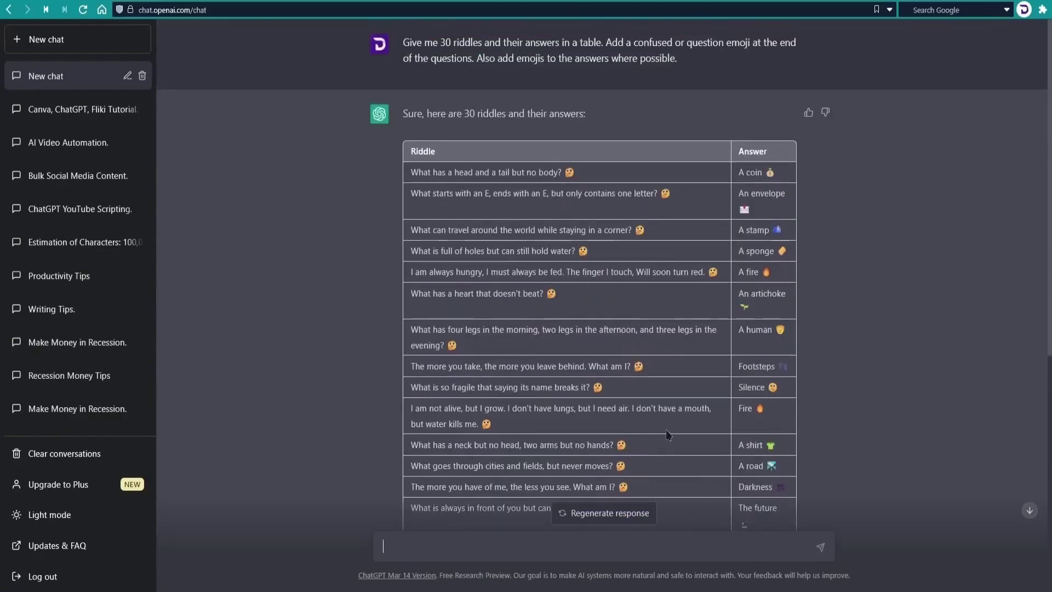
{"action": "scroll", "coordinate": [674, 406], "scroll_direction": "down", "scroll_amount": 5}
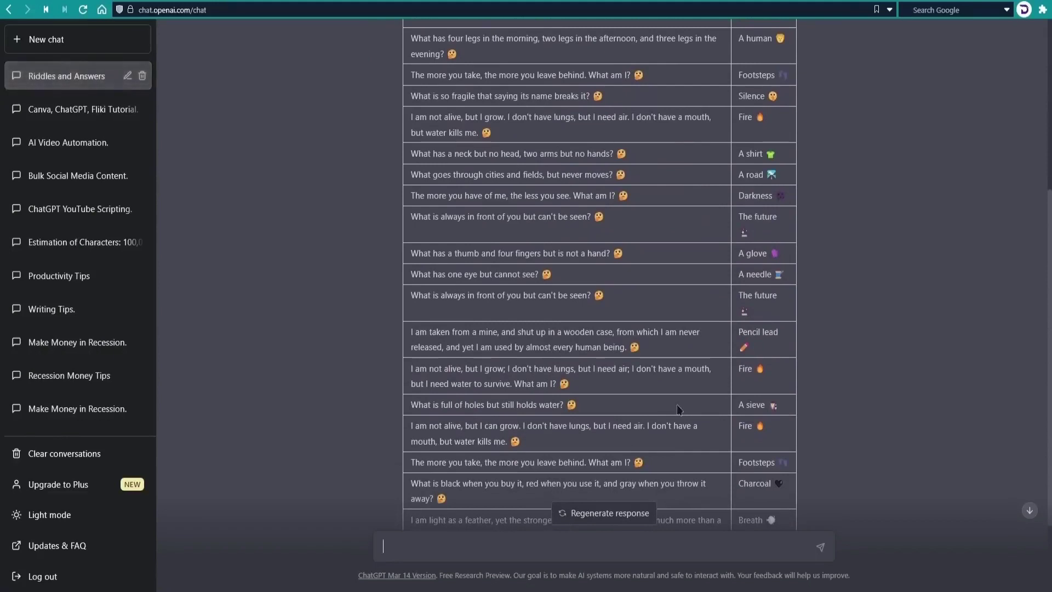
{"action": "scroll", "coordinate": [681, 408], "scroll_direction": "down", "scroll_amount": 3}
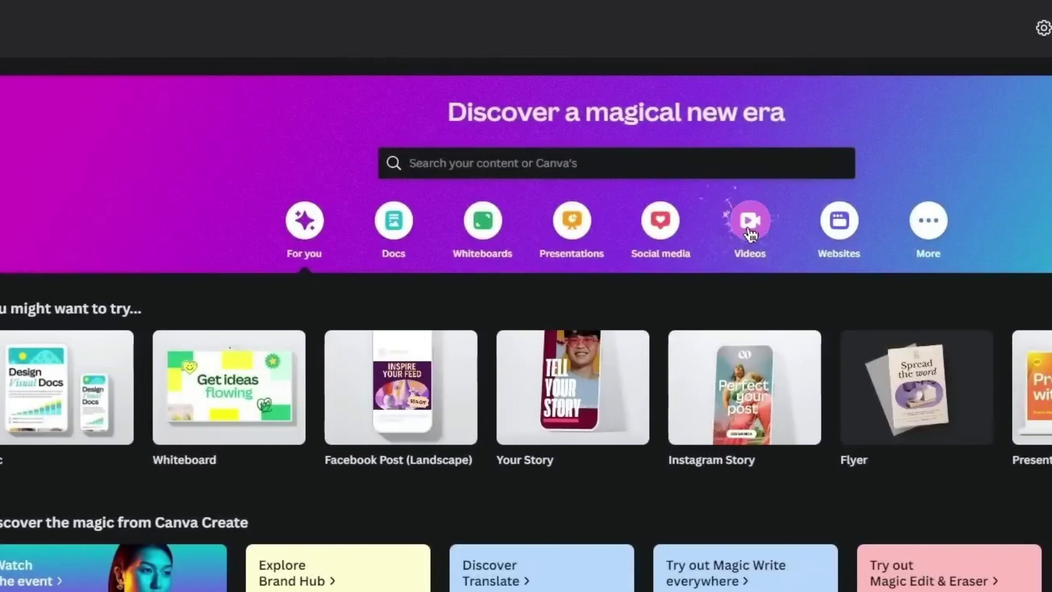
Step: Switch to Canva and create a blank Mobile Video design at 1080 × 1920 px
{"action": "left_click", "coordinate": [751, 235]}
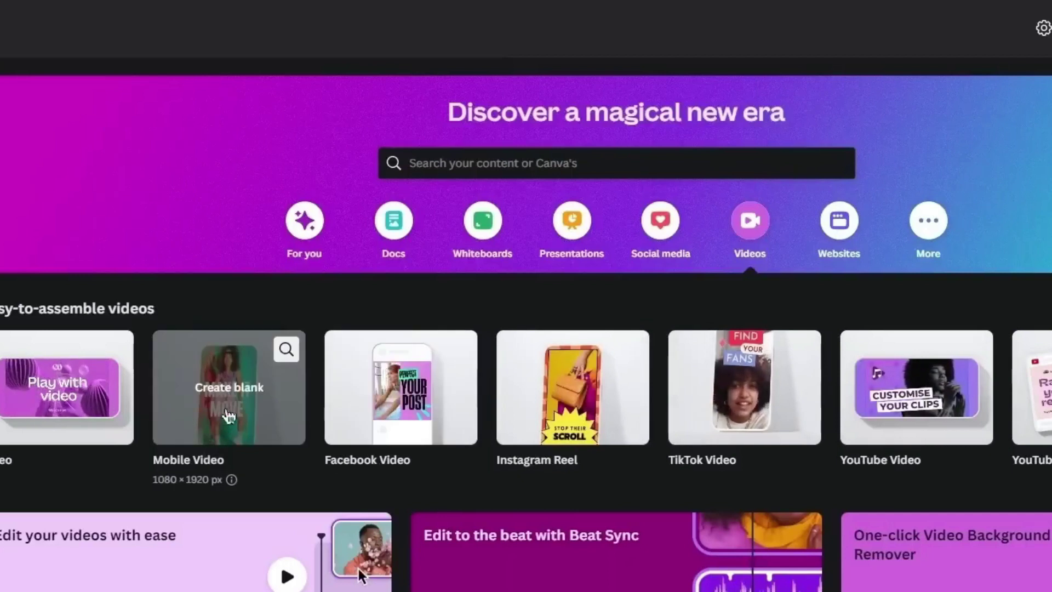
{"action": "left_click", "coordinate": [228, 416]}
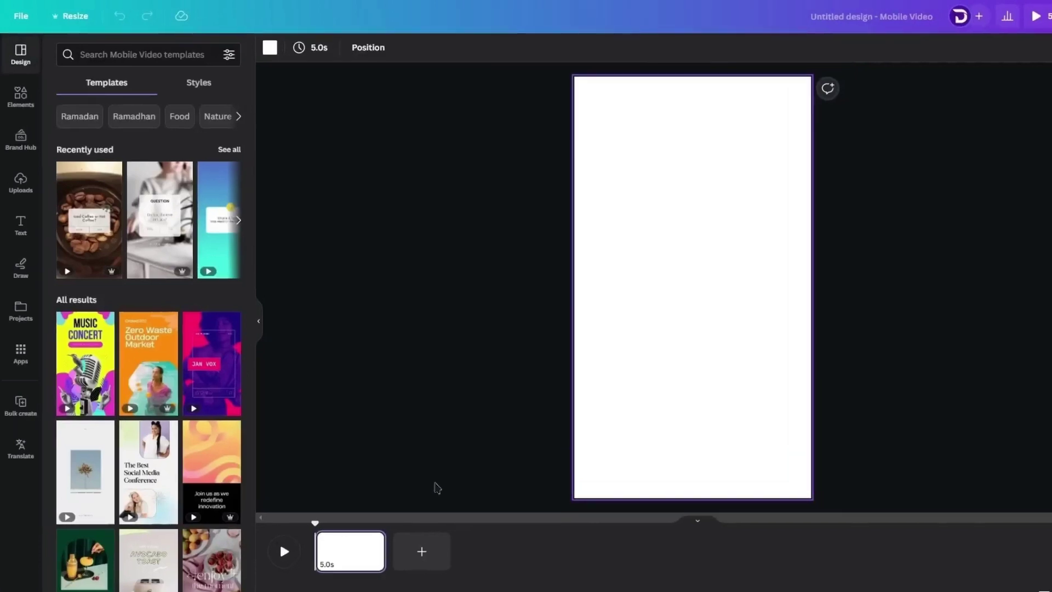
Step: Search the element videos for "riddle" and set the cream 12-second treasure map clip as the page background
{"action": "left_click", "coordinate": [20, 97]}
{"action": "left_click", "coordinate": [151, 56]}
{"action": "type", "text": "riddle"}
{"action": "key", "text": "Return"}
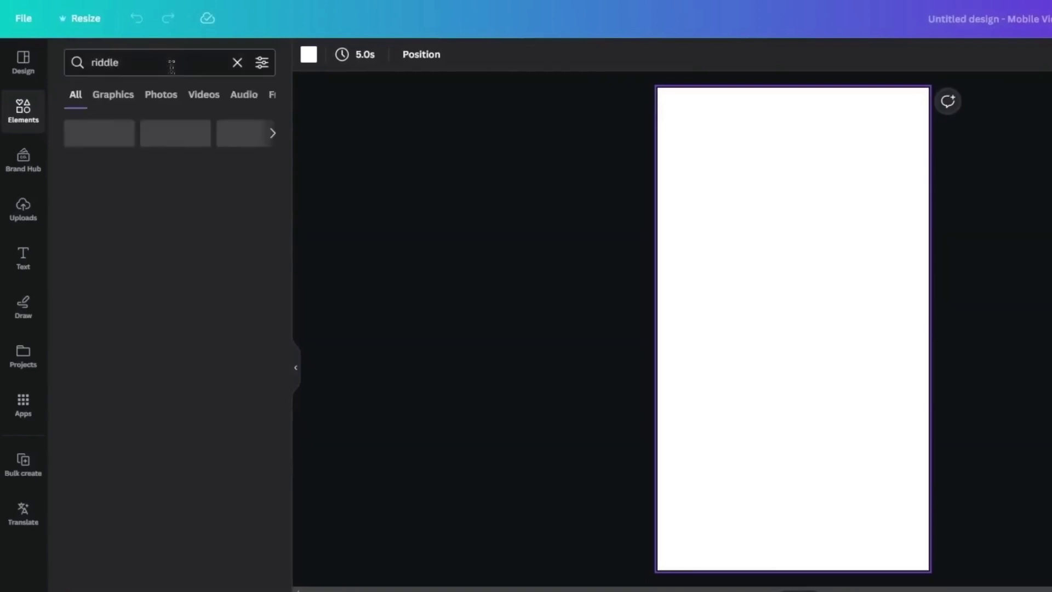
{"action": "left_click", "coordinate": [196, 98]}
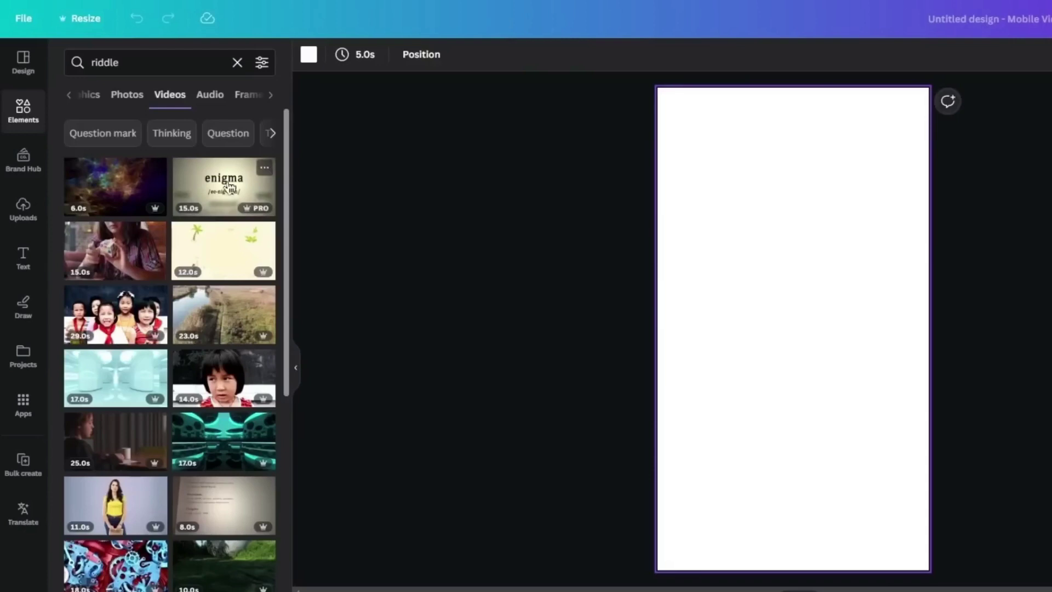
{"action": "left_click_drag", "start_coordinate": [221, 263], "coordinate": [702, 275]}
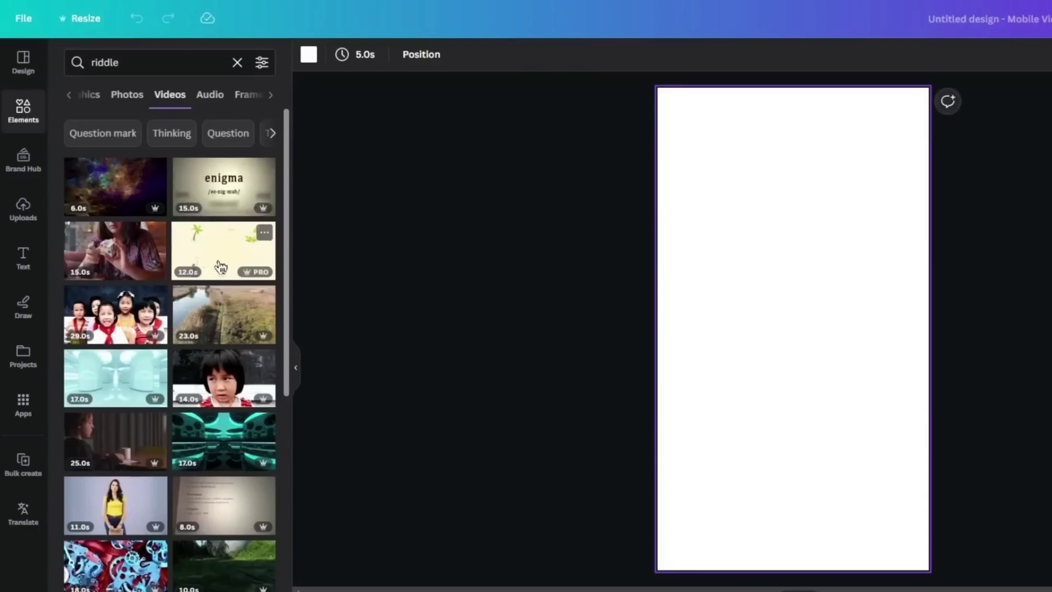
{"action": "left_click_drag", "start_coordinate": [642, 252], "coordinate": [630, 250]}
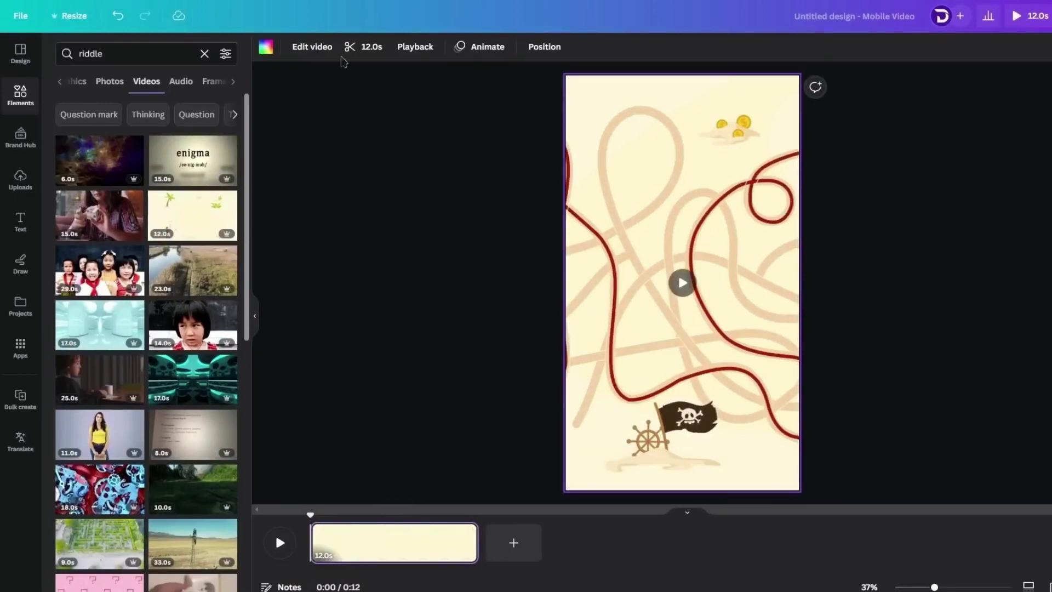
Step: Slow the background map video's playback speed to 0.75 and deselect it
{"action": "left_click", "coordinate": [416, 48]}
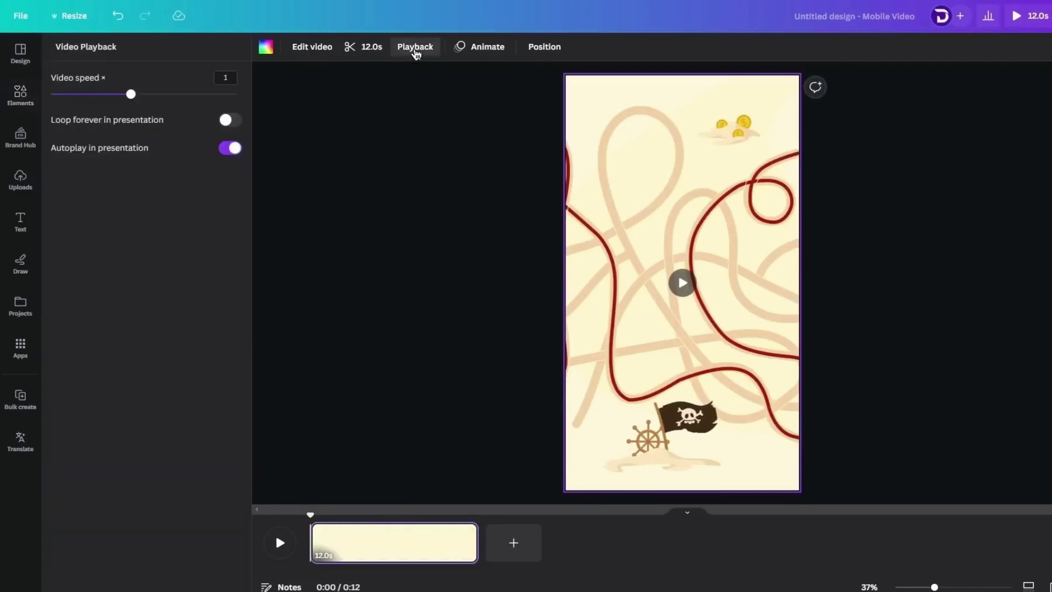
{"action": "left_click_drag", "start_coordinate": [130, 95], "coordinate": [104, 94]}
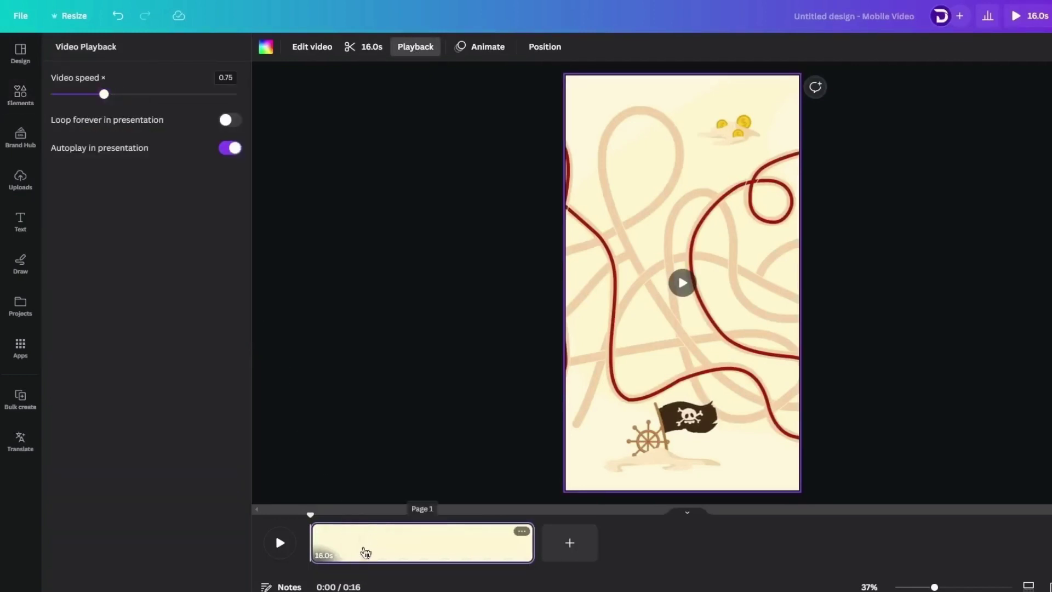
{"action": "left_click", "coordinate": [369, 432]}
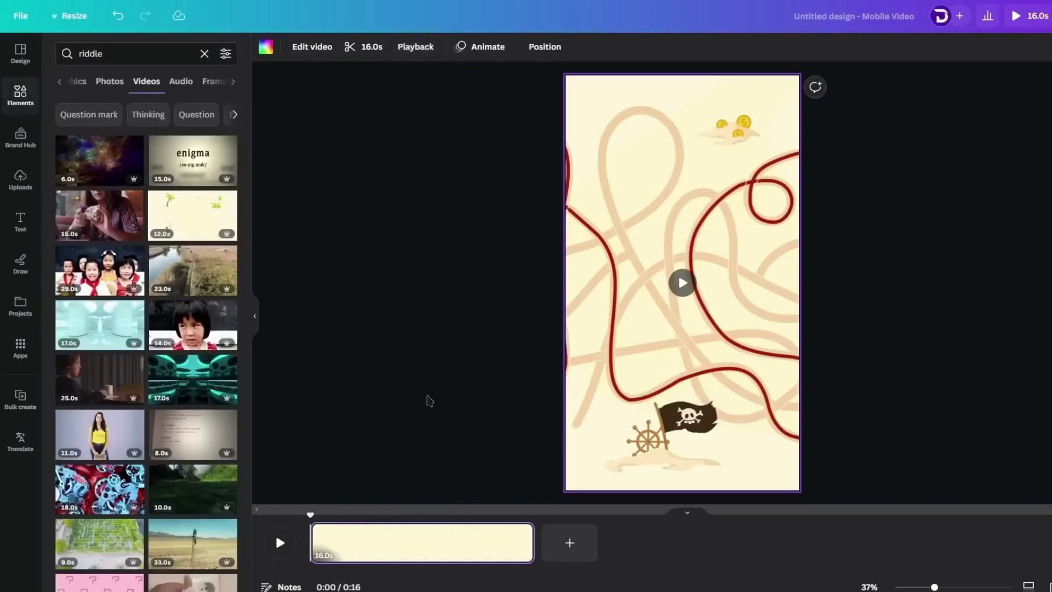
{"action": "left_click", "coordinate": [349, 535]}
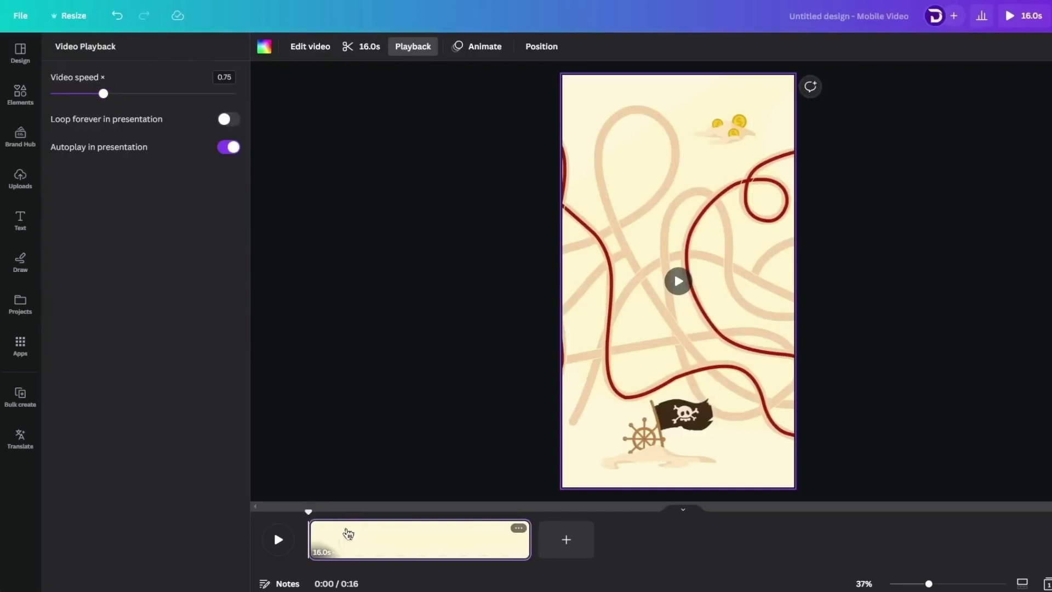
{"action": "left_click", "coordinate": [453, 375]}
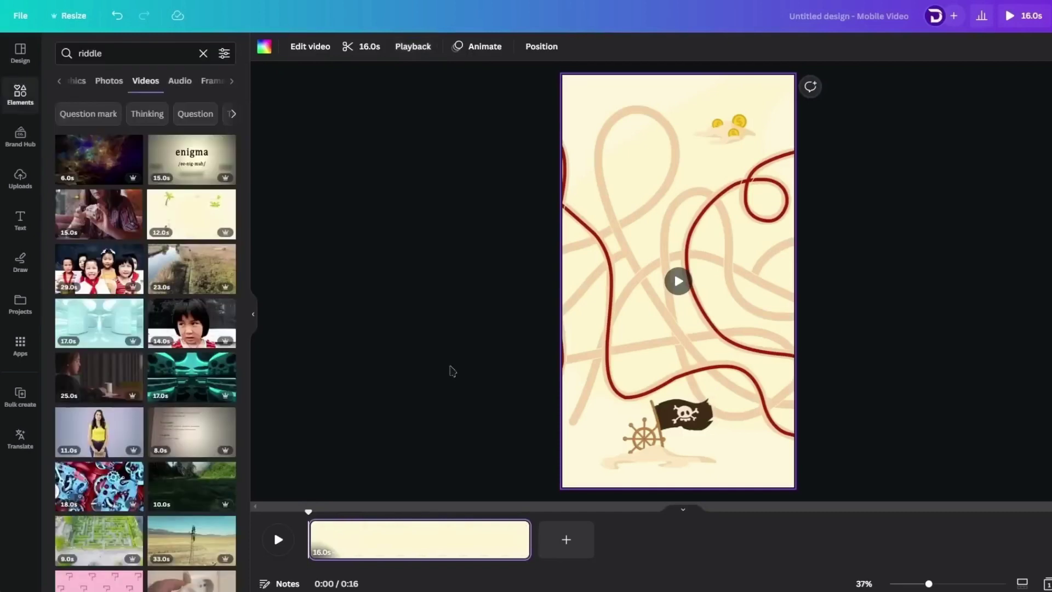
{"action": "left_click", "coordinate": [450, 369]}
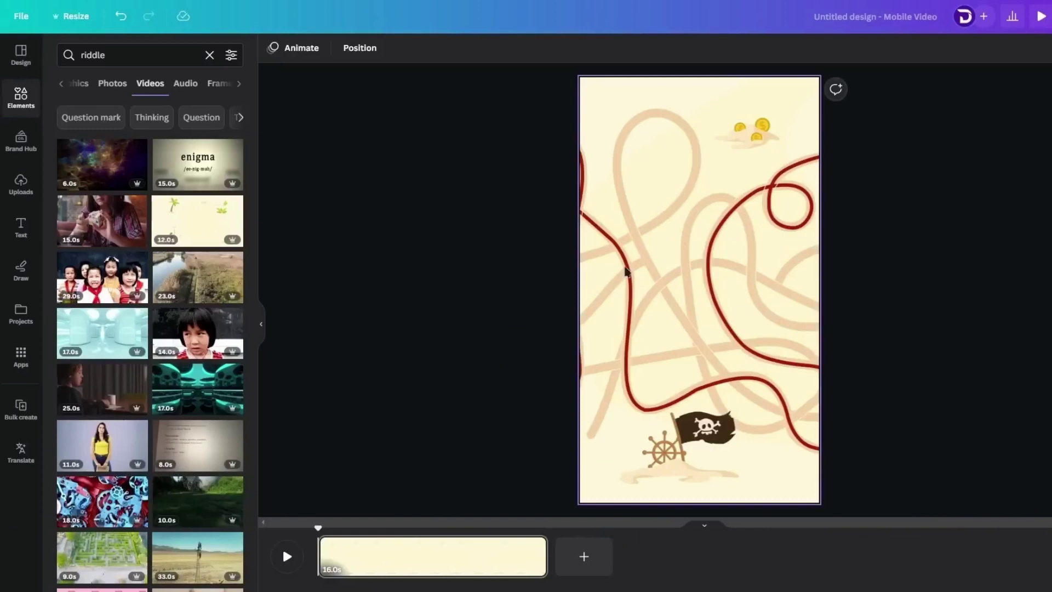
Step: Cover the whole page with an enlarged black square made semi-transparent to darken the map video
{"action": "key", "text": "r"}
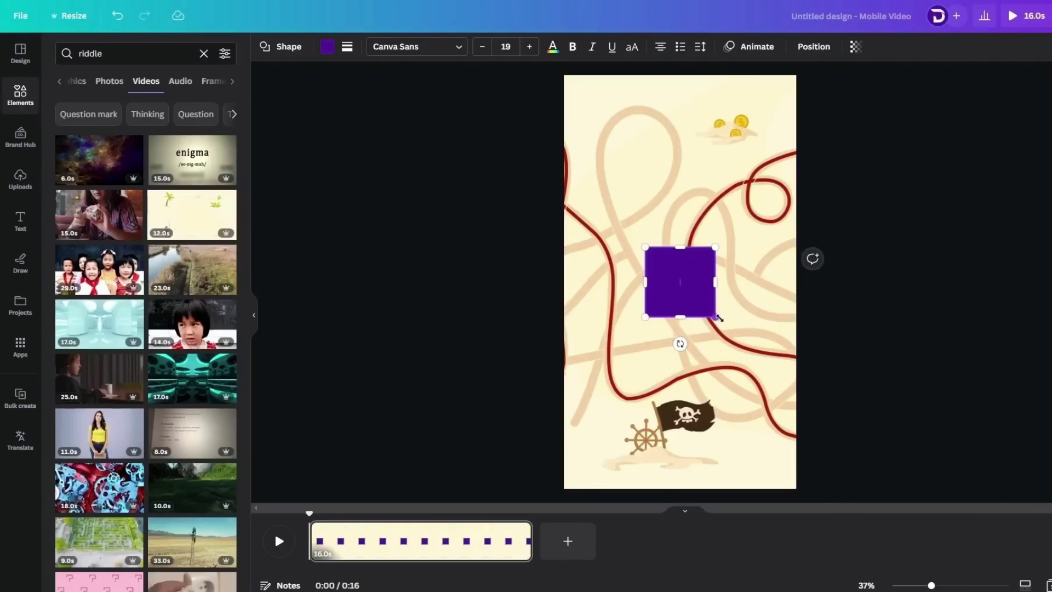
{"action": "left_click_drag", "start_coordinate": [719, 318], "coordinate": [868, 516]}
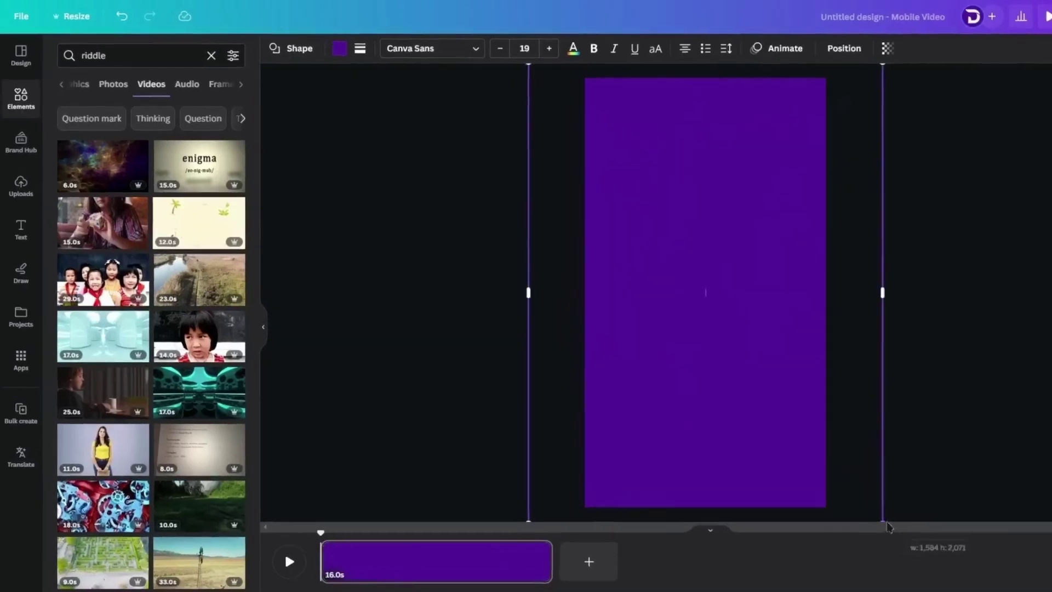
{"action": "left_click", "coordinate": [353, 59]}
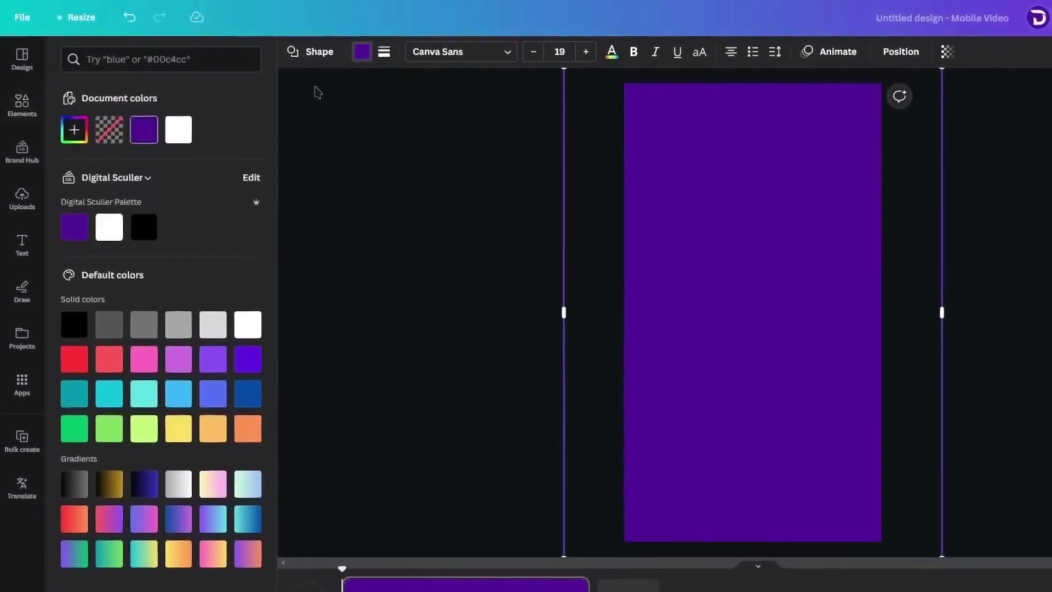
{"action": "left_click", "coordinate": [141, 222]}
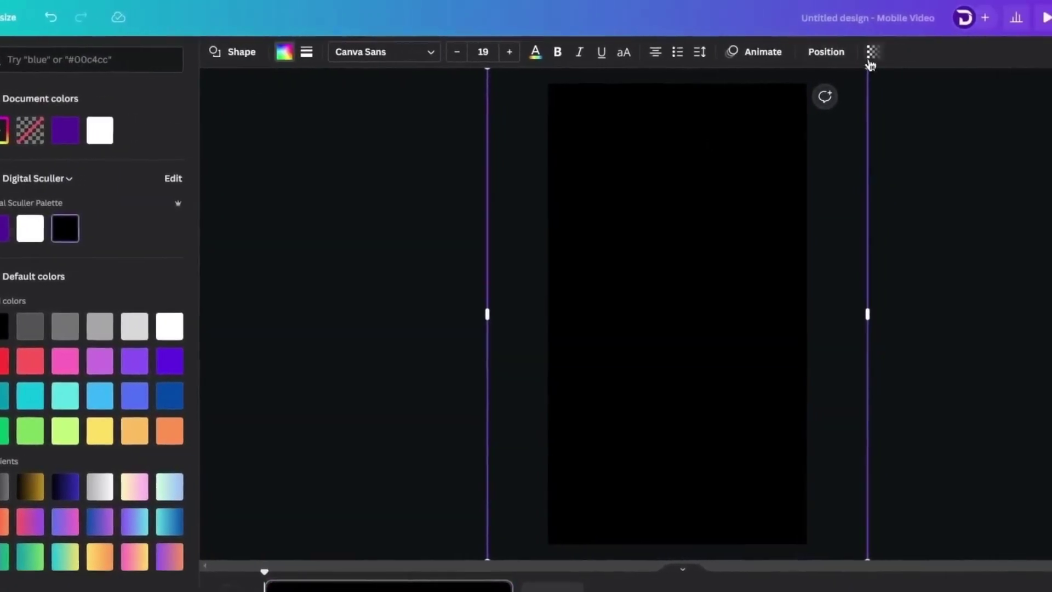
{"action": "left_click", "coordinate": [847, 55]}
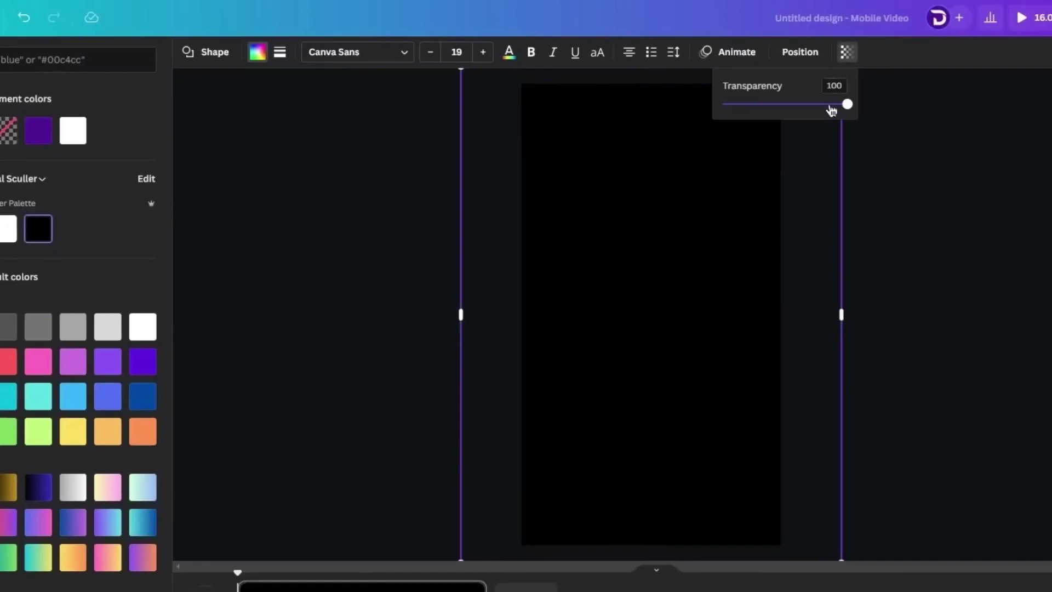
{"action": "left_click_drag", "start_coordinate": [827, 107], "coordinate": [772, 106]}
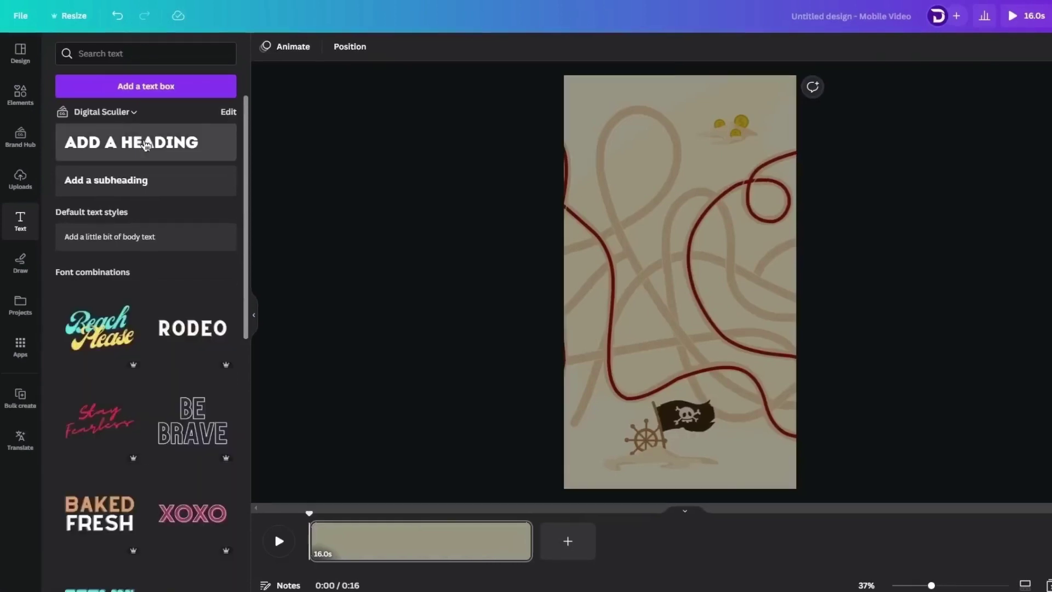
Step: Add a heading reading "Riddles and answers" in the upper part of the page
{"action": "left_click", "coordinate": [163, 143]}
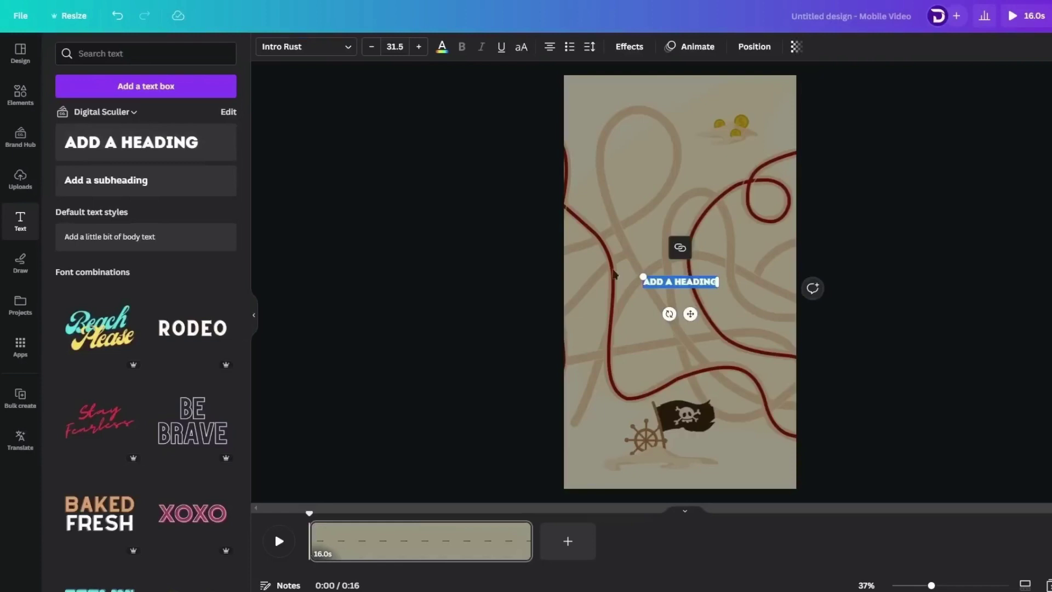
{"action": "left_click_drag", "start_coordinate": [690, 313], "coordinate": [660, 209]}
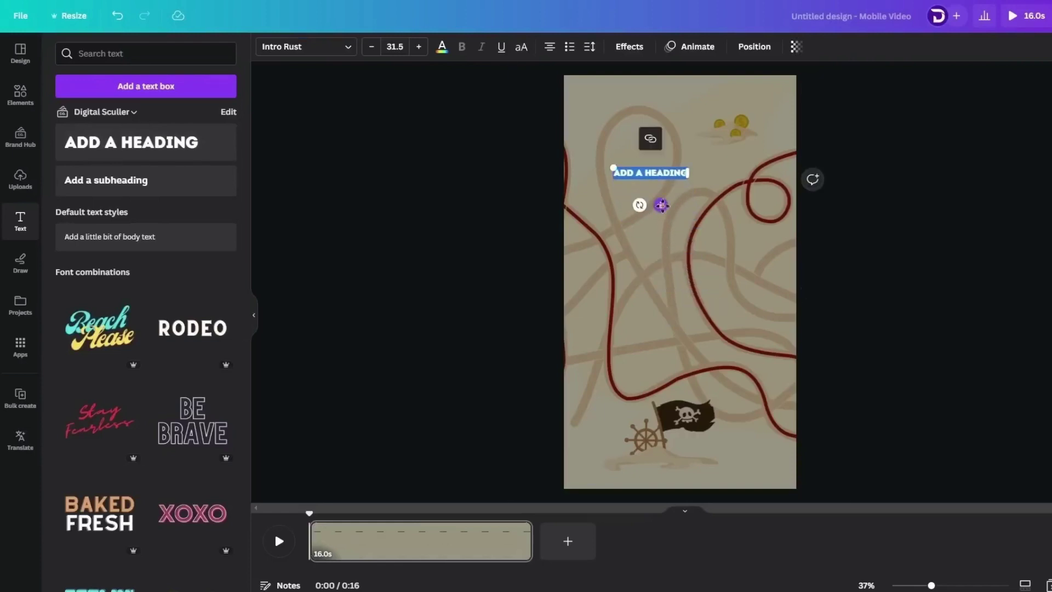
{"action": "type", "text": "RIDE"}
{"action": "type", "text": "LES AND ANSWERS"}
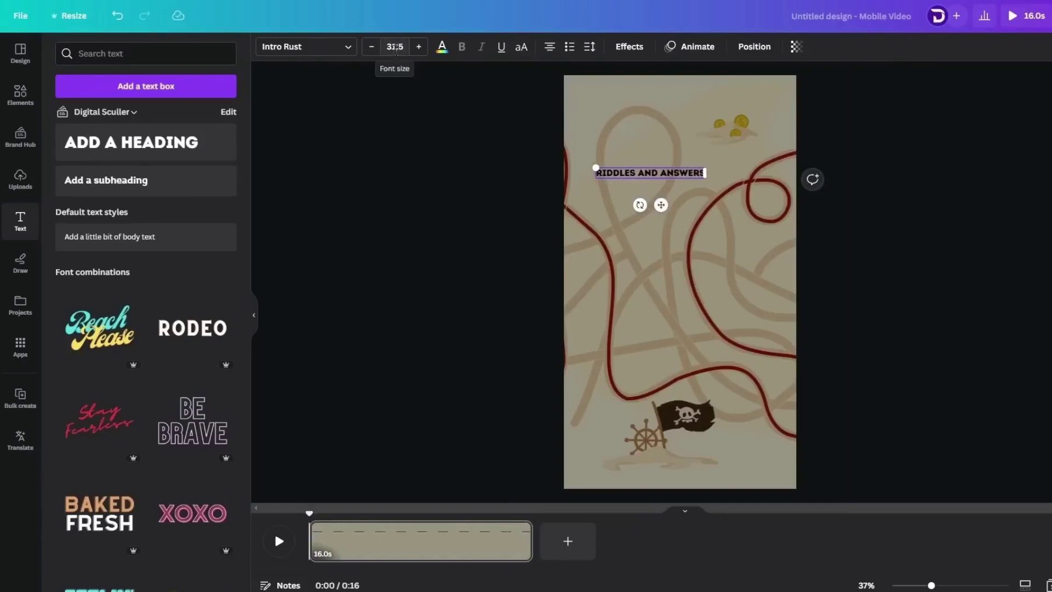
Step: Change the heading's font to Paytone One and its size to 64
{"action": "left_click", "coordinate": [333, 52]}
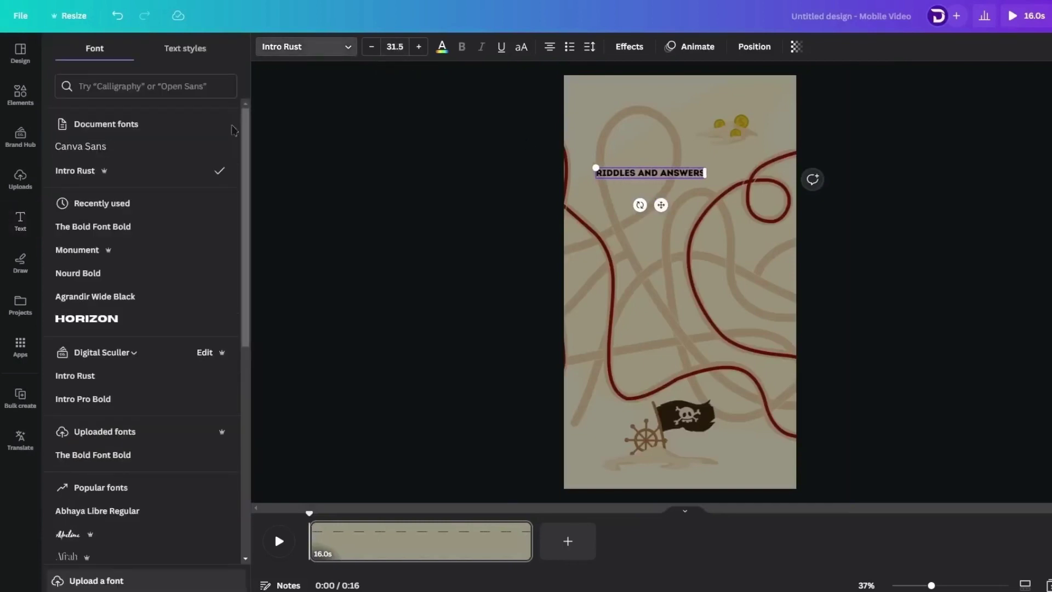
{"action": "left_click", "coordinate": [169, 87]}
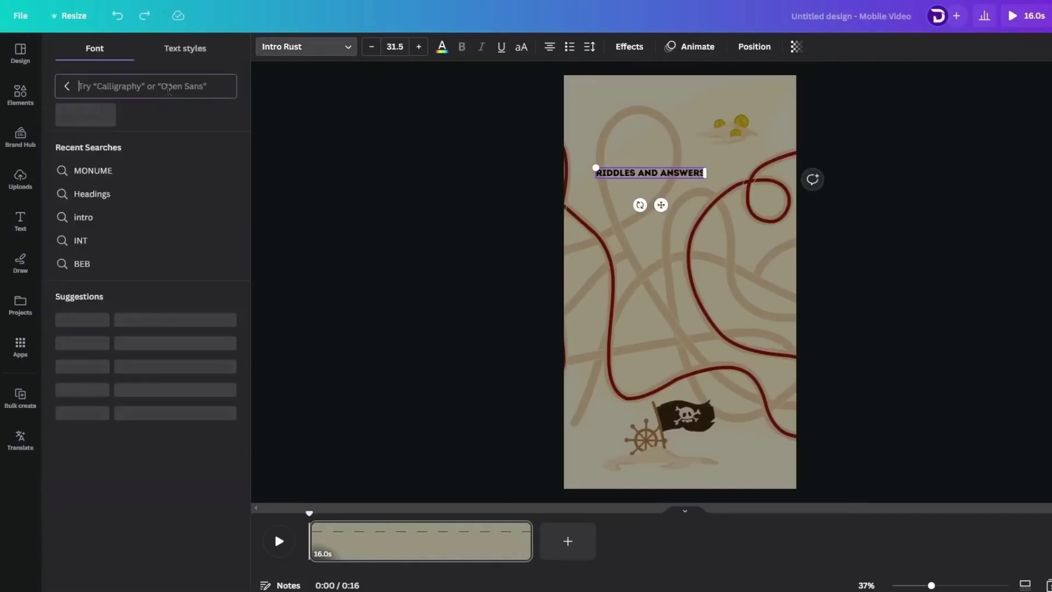
{"action": "type", "text": "pay"}
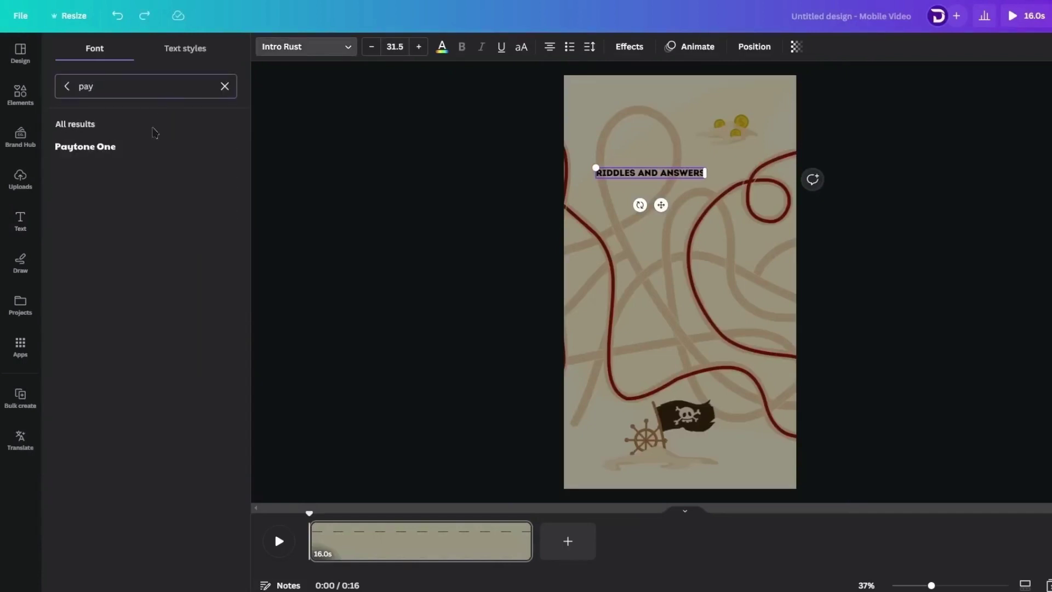
{"action": "left_click", "coordinate": [121, 153]}
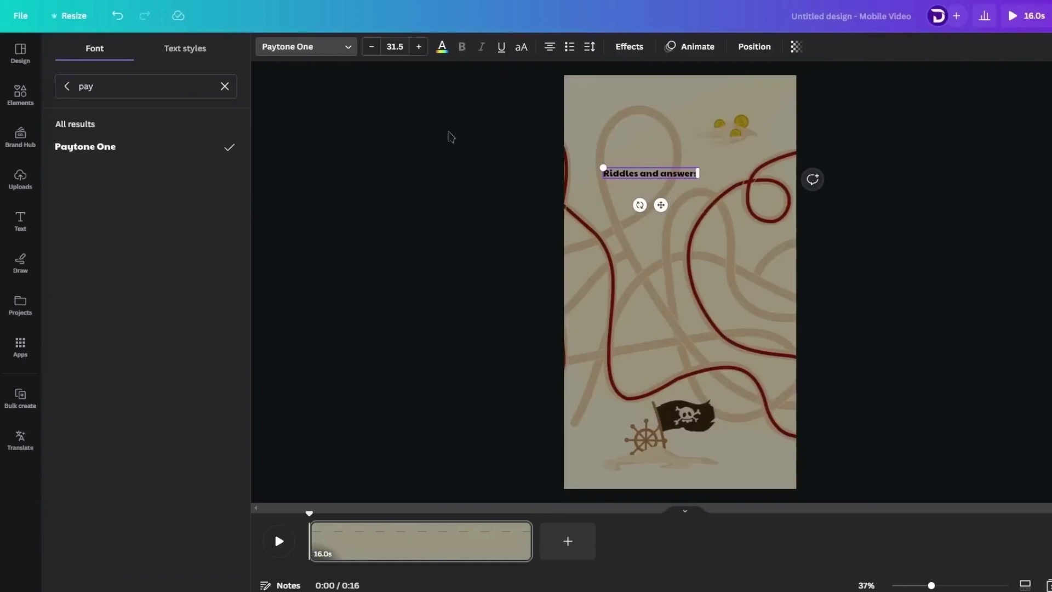
{"action": "left_click", "coordinate": [393, 48]}
{"action": "scroll", "coordinate": [405, 306], "scroll_direction": "down", "scroll_amount": 2}
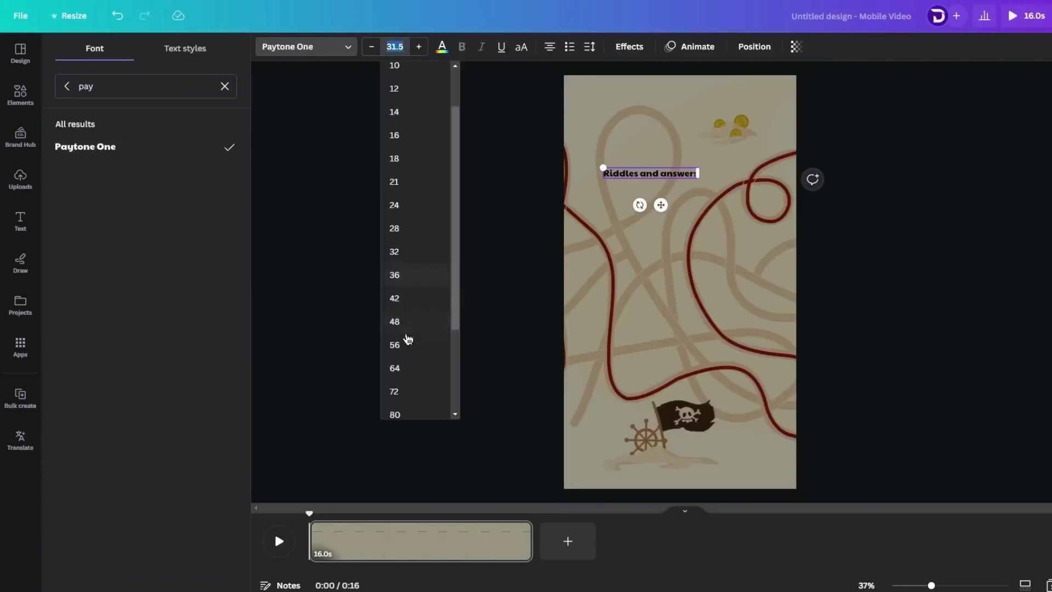
{"action": "left_click", "coordinate": [412, 368]}
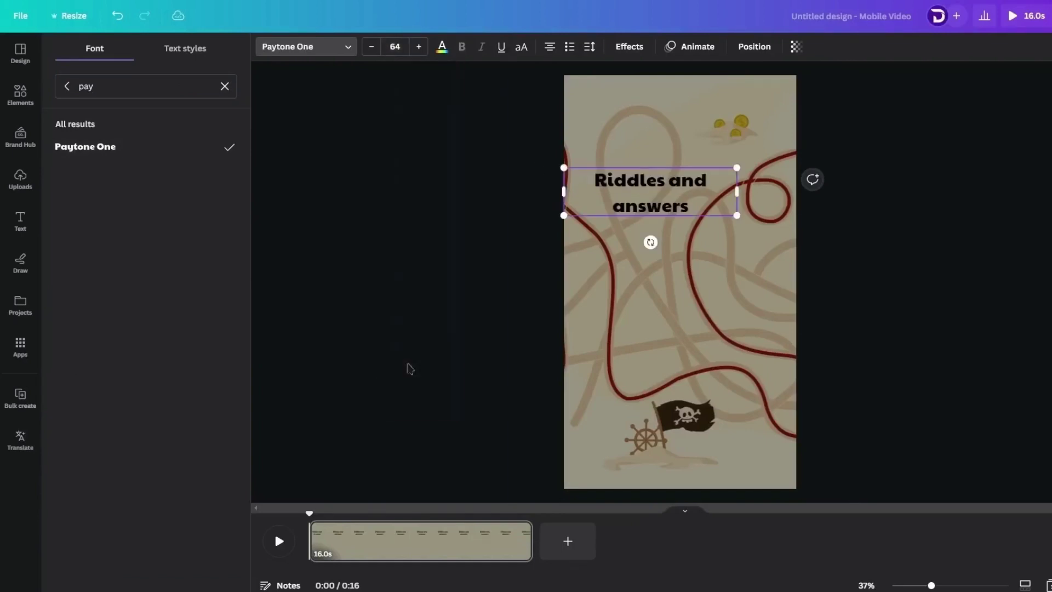
Step: Widen the heading's text box to about 931 px so it fits on one line, and center it near the page's upper edge
{"action": "left_click_drag", "start_coordinate": [743, 189], "coordinate": [765, 190]}
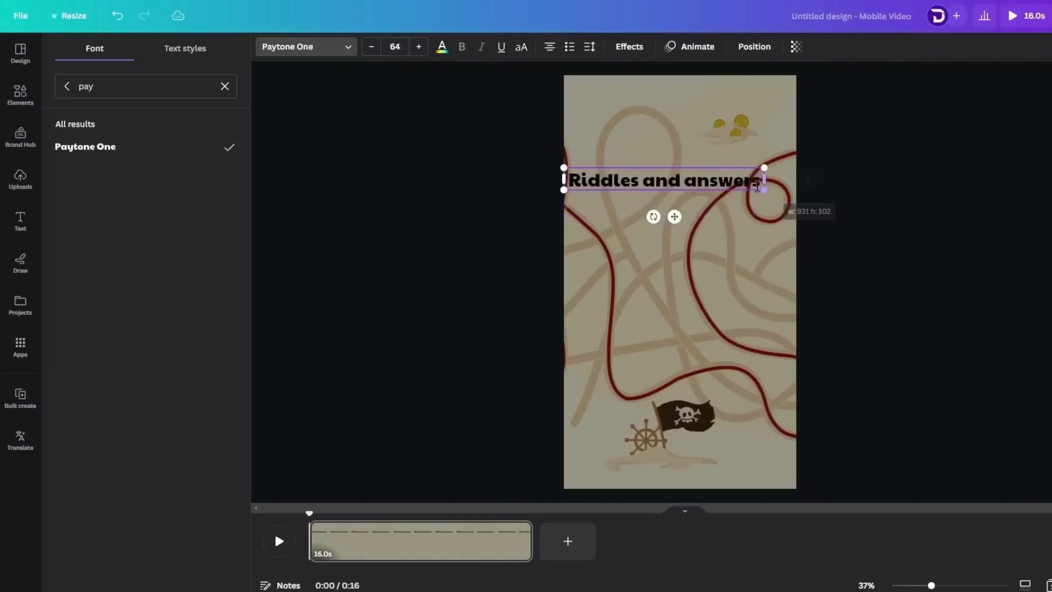
{"action": "left_click_drag", "start_coordinate": [674, 213], "coordinate": [692, 137]}
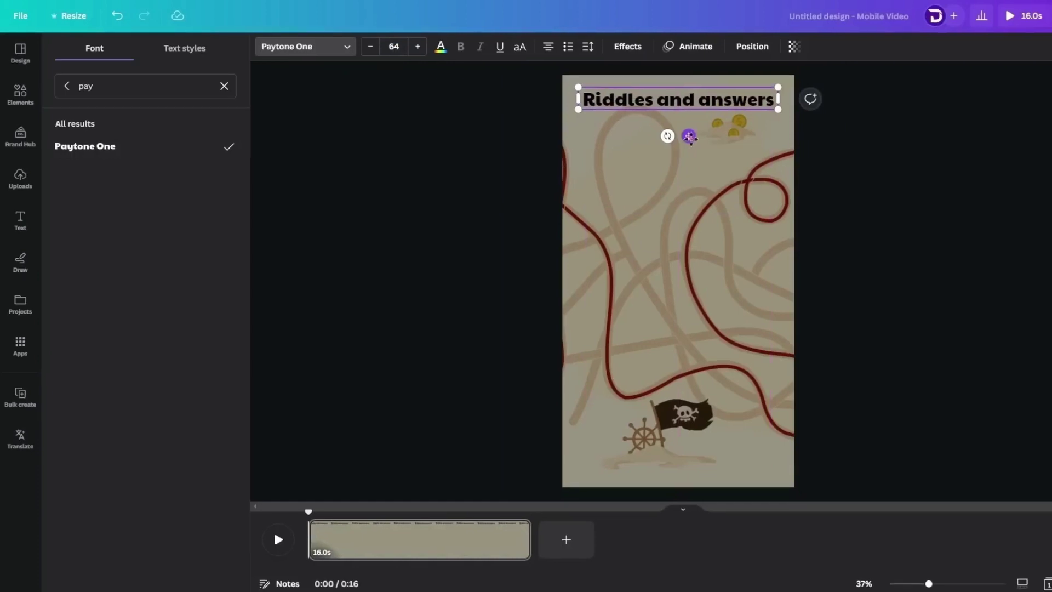
{"action": "left_click_drag", "start_coordinate": [689, 137], "coordinate": [689, 148]}
Step: Apply the Background text effect to the heading and deselect it
{"action": "left_click", "coordinate": [627, 46]}
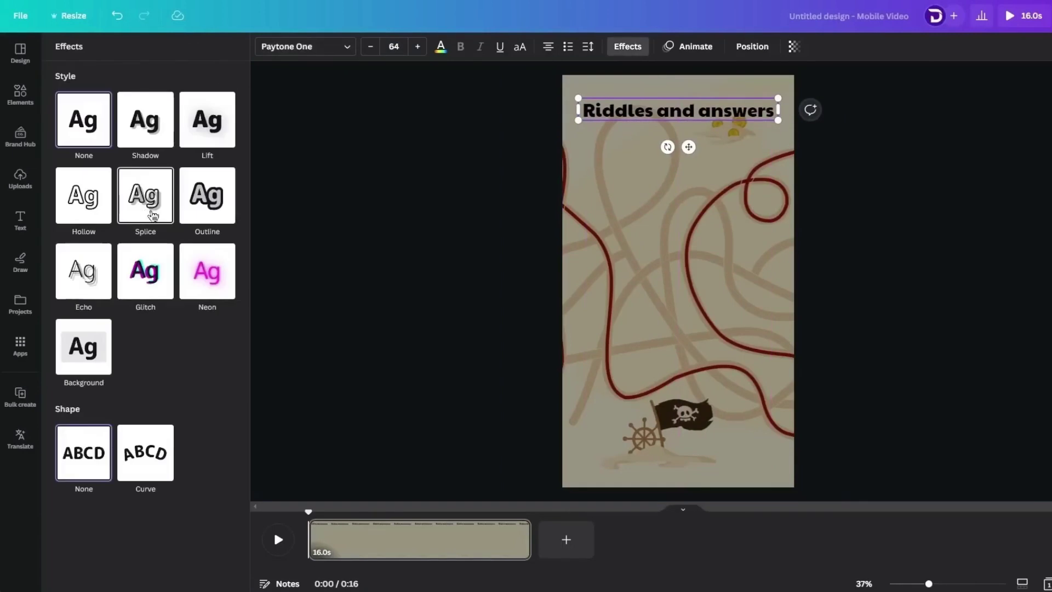
{"action": "left_click", "coordinate": [88, 350]}
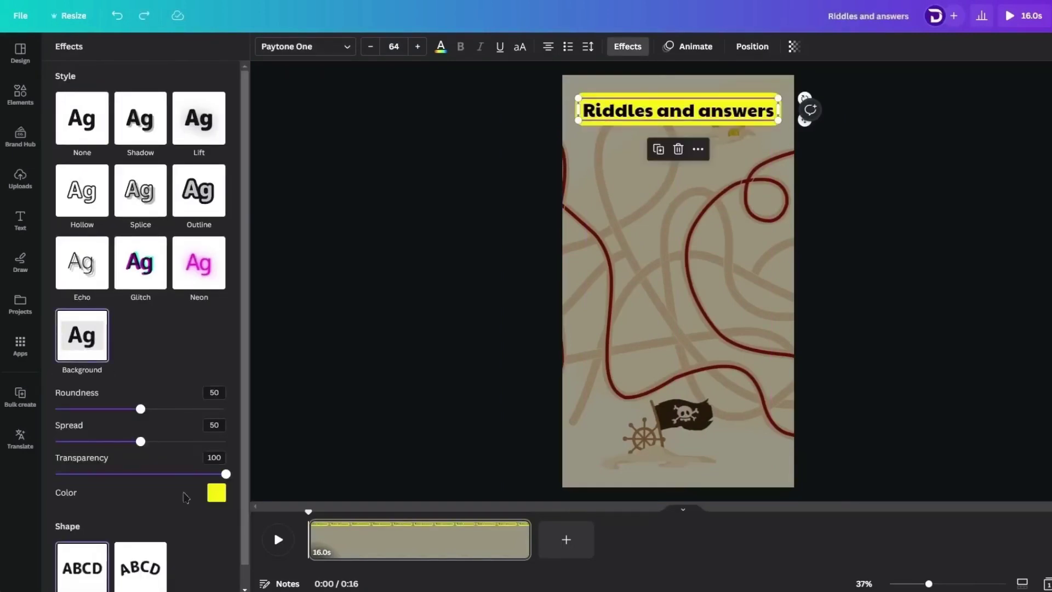
{"action": "left_click", "coordinate": [616, 348]}
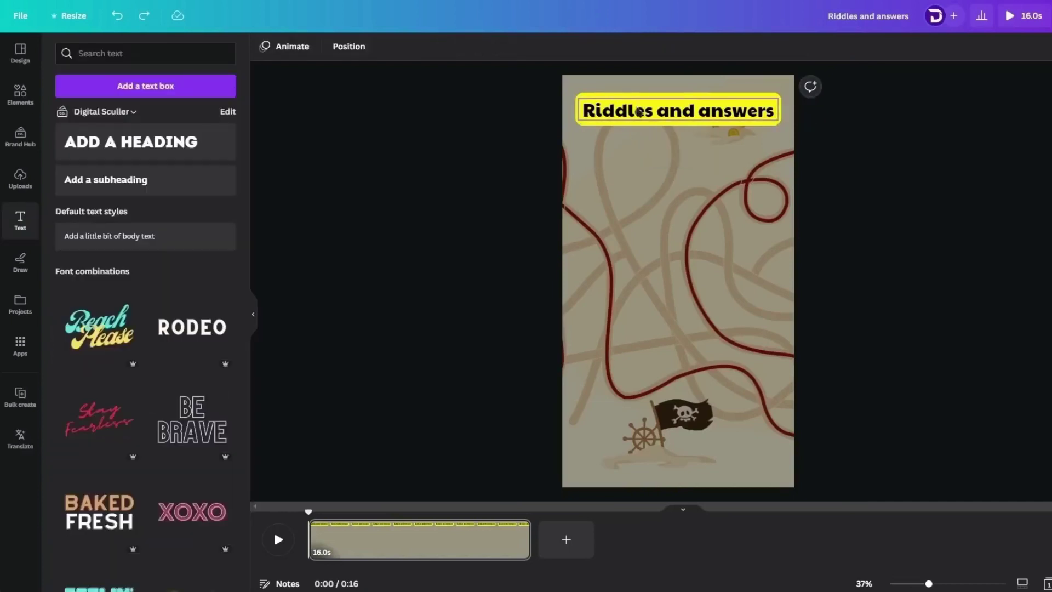
Step: Duplicate the "Riddles and answers" heading below the original and set the copy's text effect to None
{"action": "left_click", "coordinate": [639, 112]}
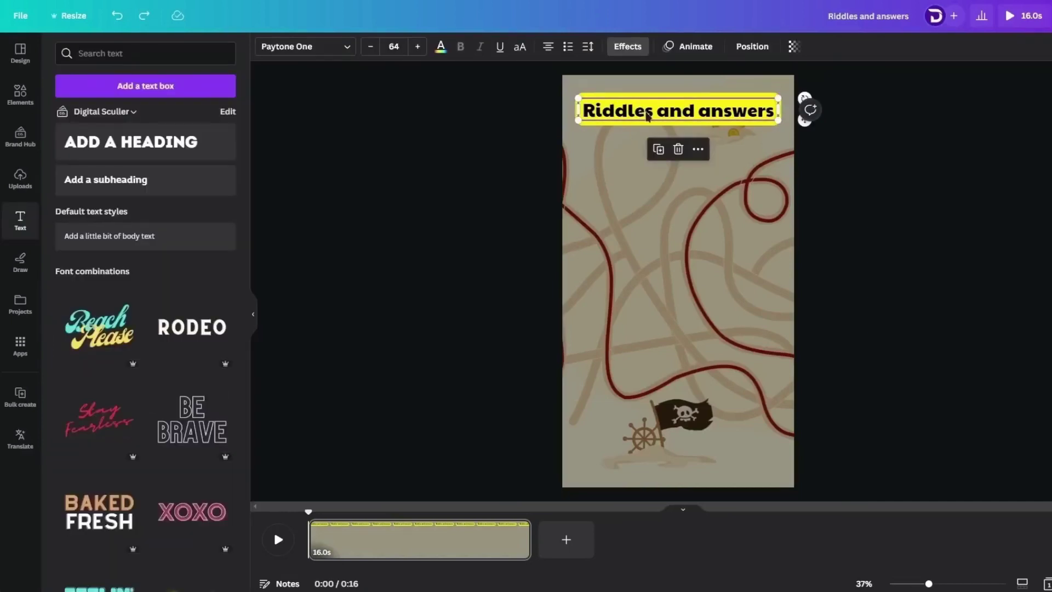
{"action": "left_click_drag", "start_coordinate": [648, 113], "coordinate": [670, 230]}
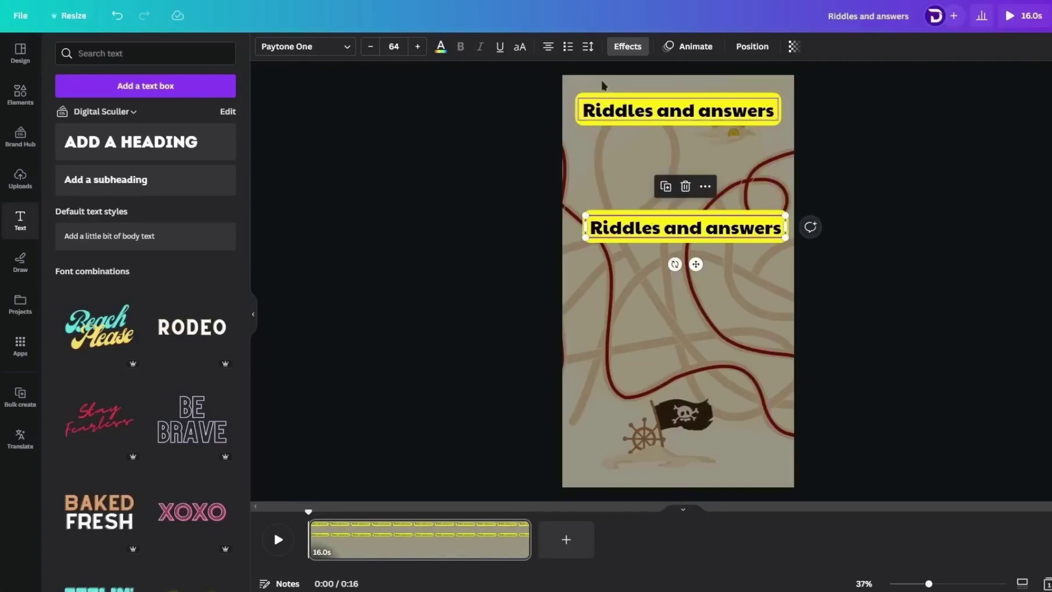
{"action": "left_click", "coordinate": [627, 46]}
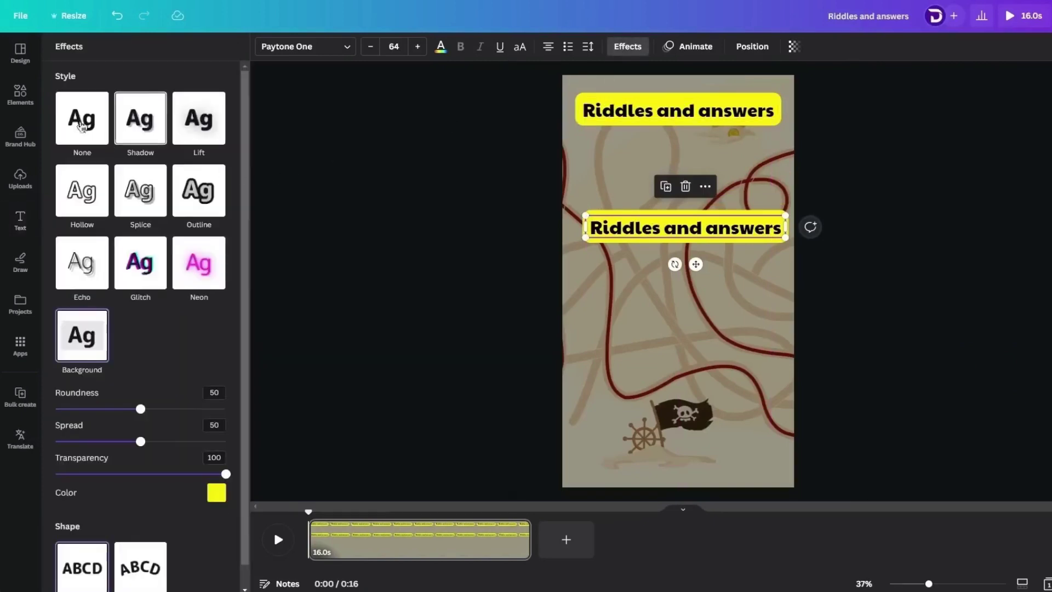
{"action": "left_click", "coordinate": [81, 126]}
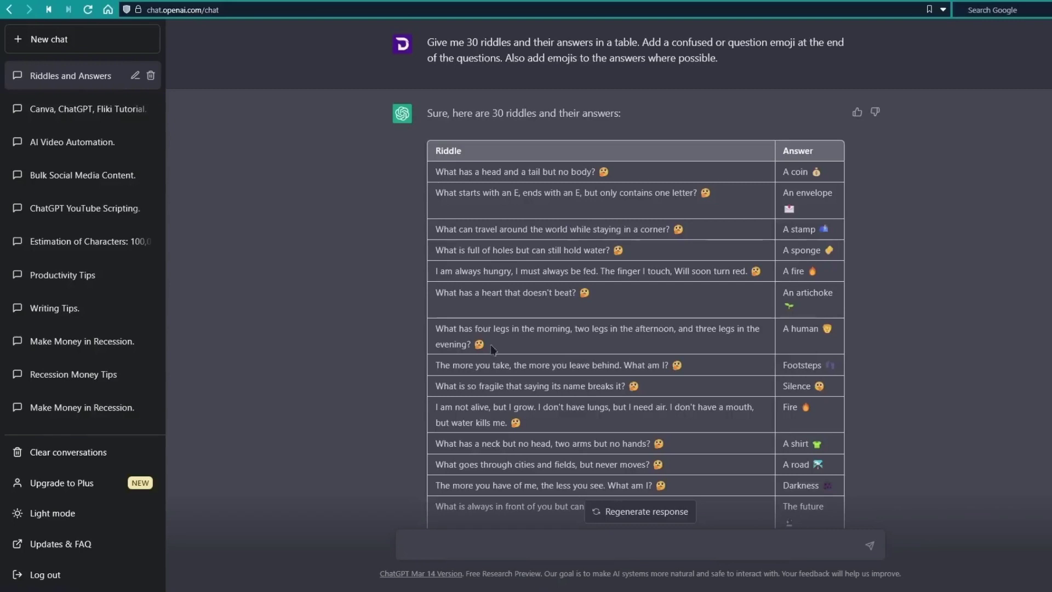
Step: Replace the copied heading's text with the riddle about four legs in the morning from the ChatGPT table
{"action": "left_click_drag", "start_coordinate": [493, 349], "coordinate": [440, 330]}
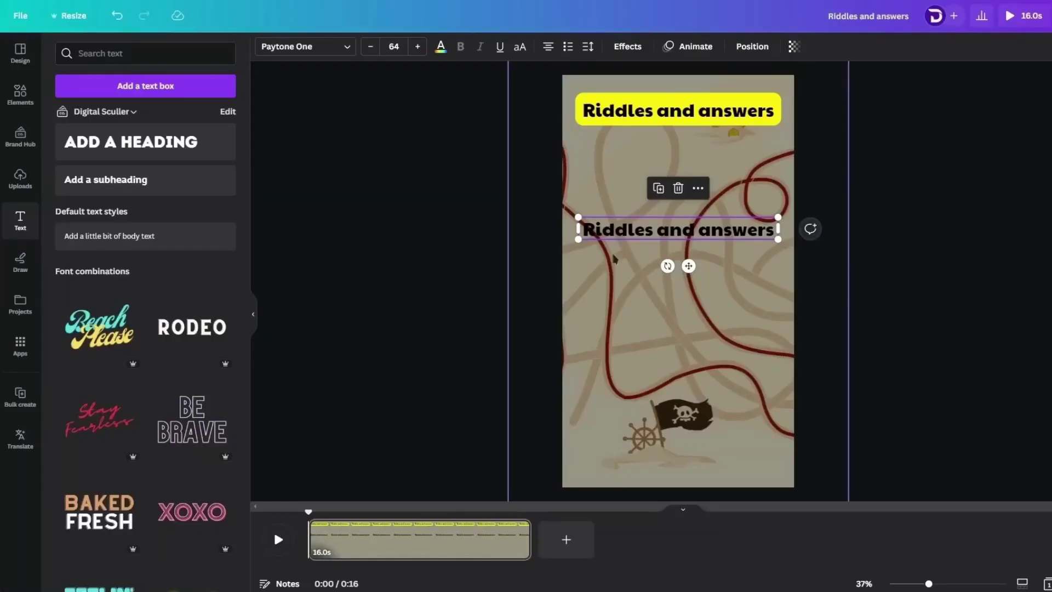
{"action": "double_click", "coordinate": [628, 230]}
{"action": "type", "text": "What has four legs in the morning, two legs in the afternoon, and three legs in the evening? 🤔"}
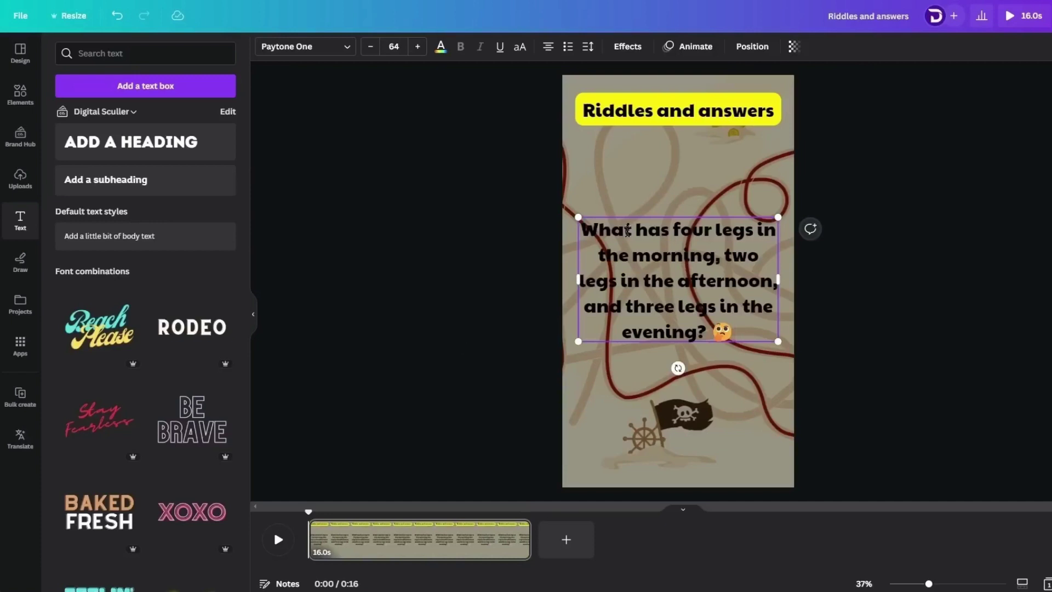
Step: Set the riddle text to size 72 in white and move it up beneath the heading
{"action": "left_click", "coordinate": [394, 48]}
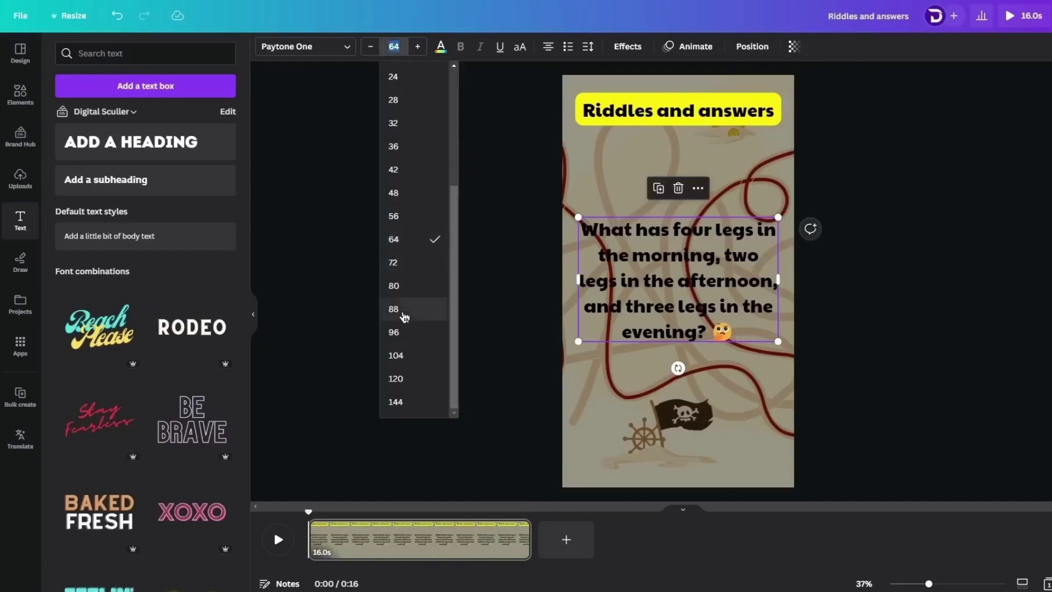
{"action": "left_click", "coordinate": [412, 265]}
{"action": "left_click_drag", "start_coordinate": [712, 305], "coordinate": [712, 255]}
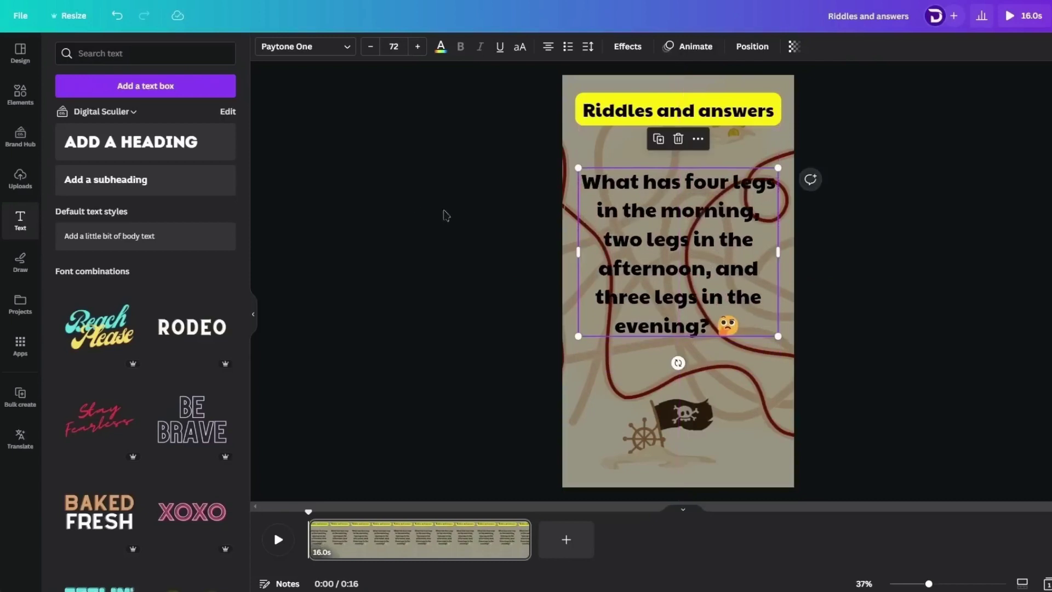
{"action": "left_click", "coordinate": [445, 53]}
{"action": "left_click", "coordinate": [137, 118]}
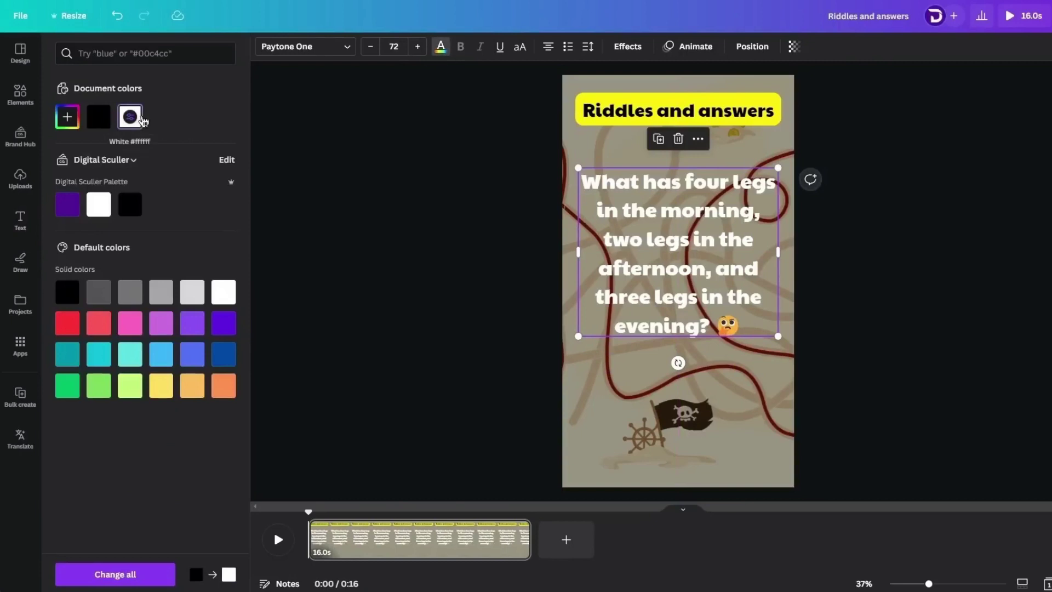
Step: Apply the Outline text effect to the riddle in black with a thickness of 73
{"action": "left_click", "coordinate": [629, 48]}
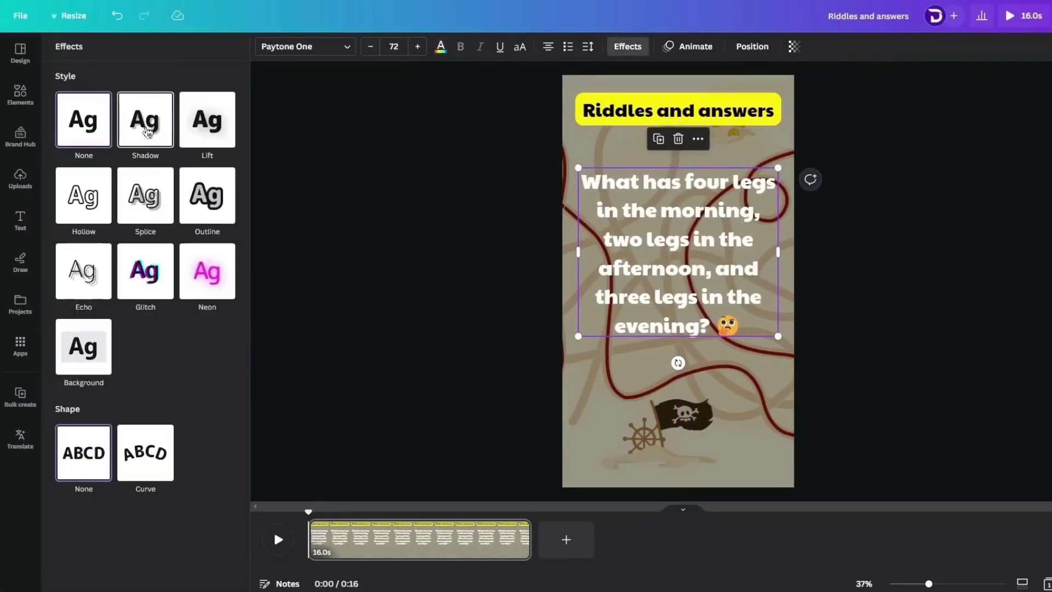
{"action": "left_click", "coordinate": [207, 195]}
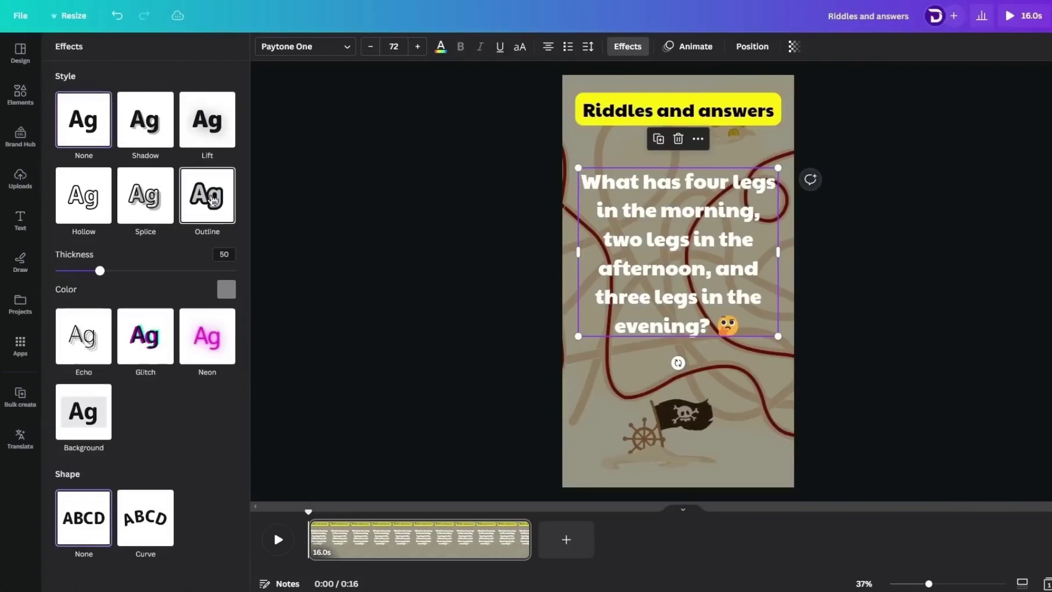
{"action": "left_click", "coordinate": [225, 290]}
{"action": "left_click", "coordinate": [93, 350]}
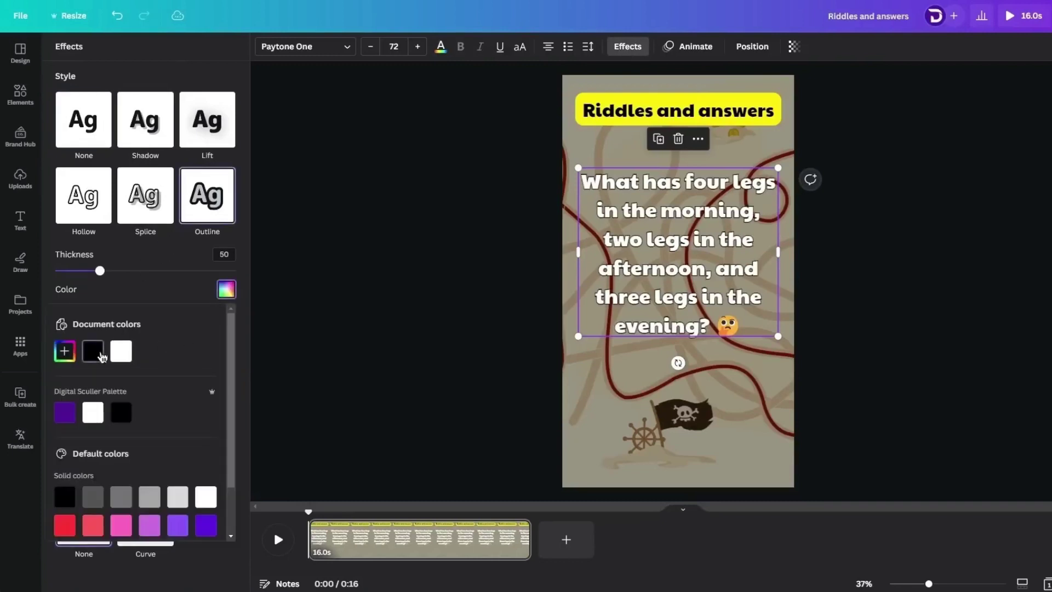
{"action": "left_click_drag", "start_coordinate": [101, 273], "coordinate": [126, 279]}
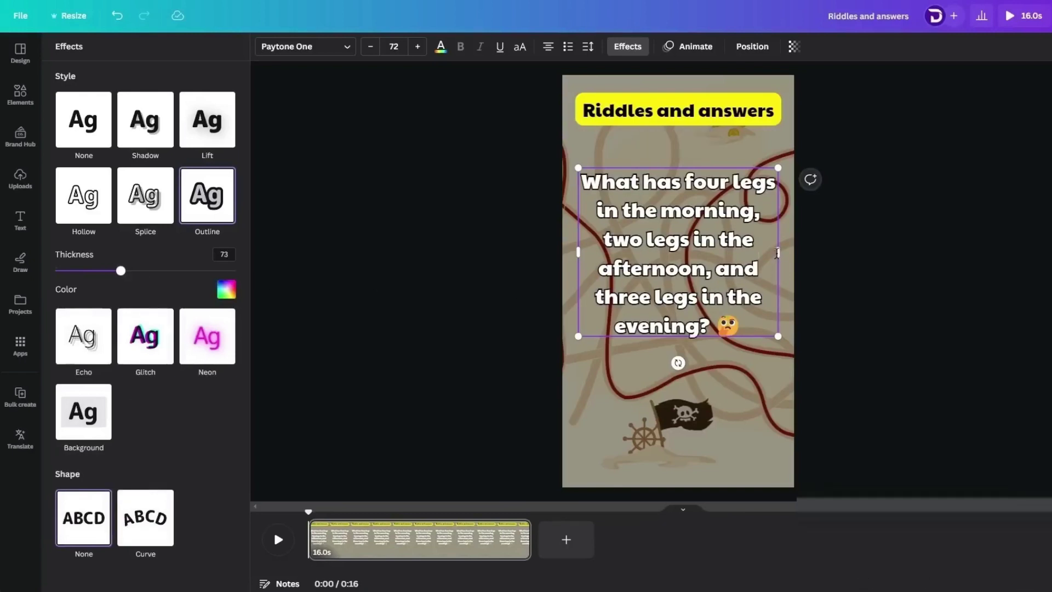
Step: Move the riddle text slightly higher, centered just under the heading, and deselect it
{"action": "left_click", "coordinate": [741, 267]}
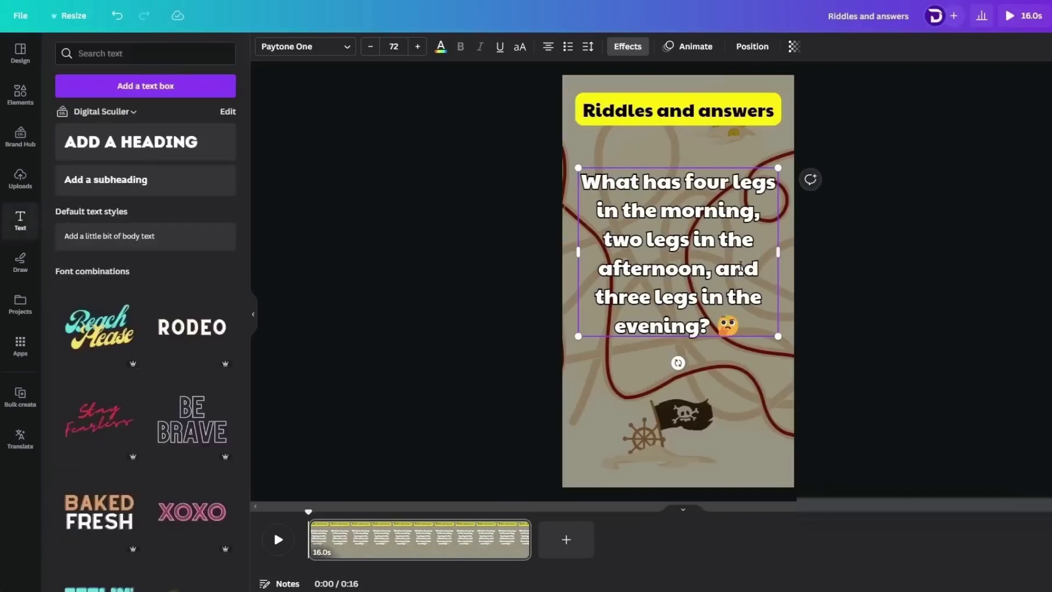
{"action": "left_click", "coordinate": [528, 412]}
{"action": "left_click_drag", "start_coordinate": [661, 318], "coordinate": [674, 294]}
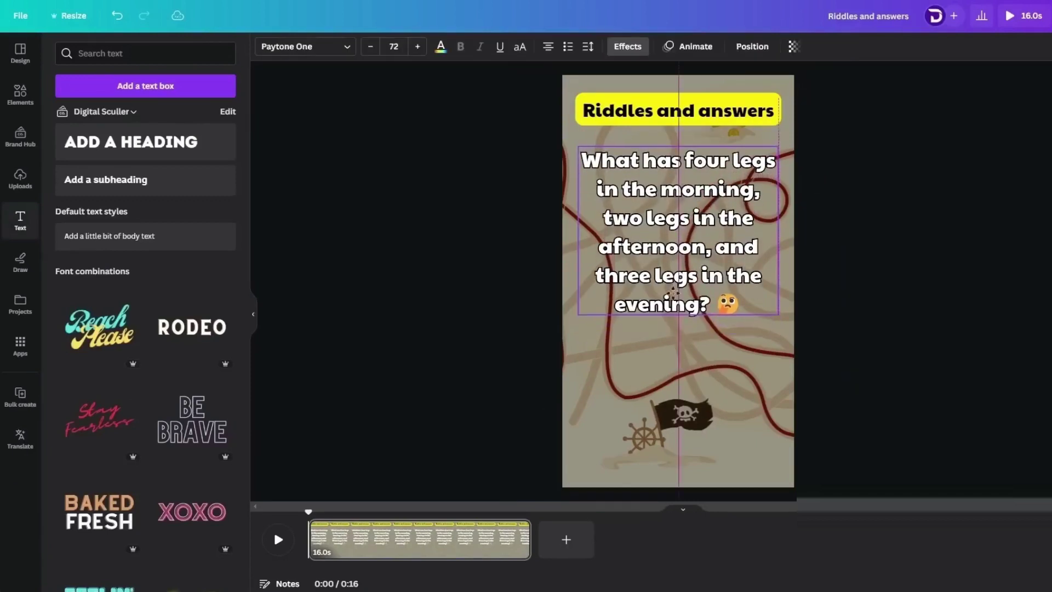
{"action": "left_click", "coordinate": [601, 400]}
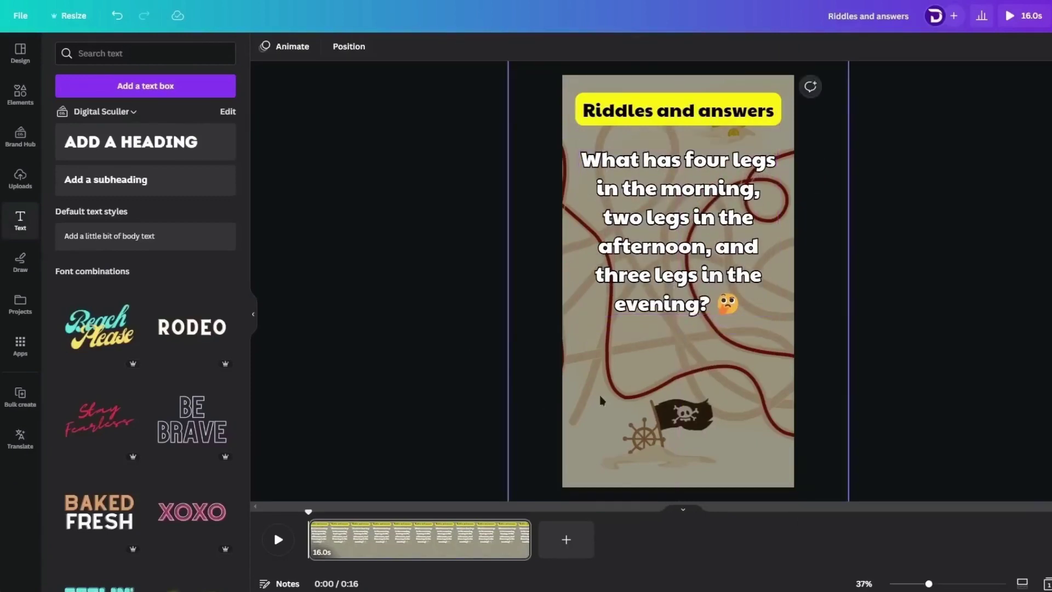
Step: Add a rectangle and reshape it into a thin horizontal bar nearly as wide as the page, near the page's lower edge
{"action": "key", "text": "r"}
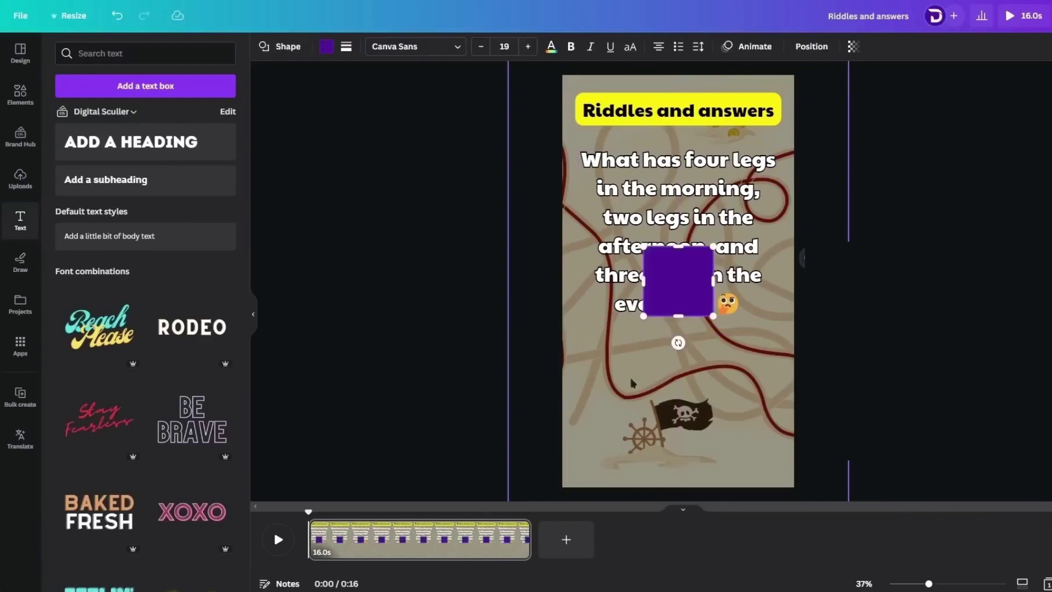
{"action": "left_click_drag", "start_coordinate": [686, 257], "coordinate": [776, 405]}
{"action": "left_click_drag", "start_coordinate": [639, 403], "coordinate": [641, 436]}
Step: Fill the bar with the solid red default color and deselect it
{"action": "left_click", "coordinate": [327, 46]}
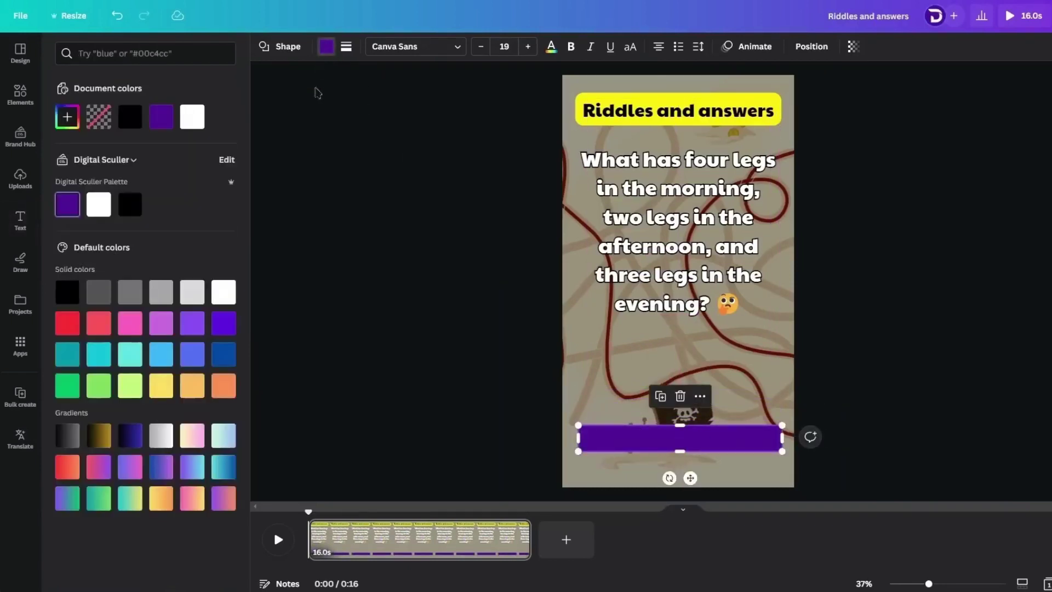
{"action": "left_click", "coordinate": [68, 324]}
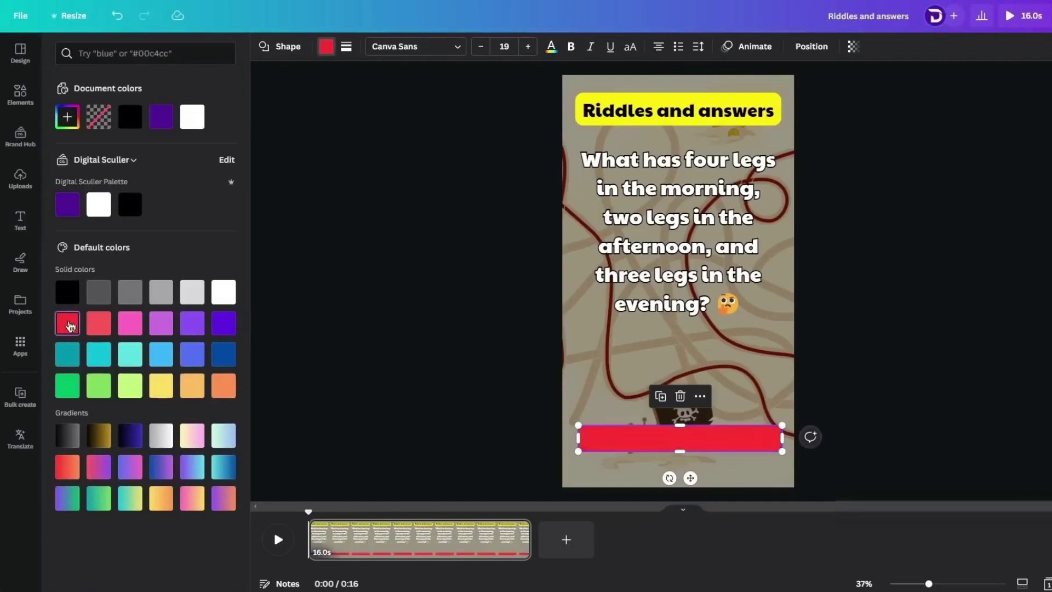
{"action": "key", "text": "Escape"}
{"action": "key", "text": "Escape"}
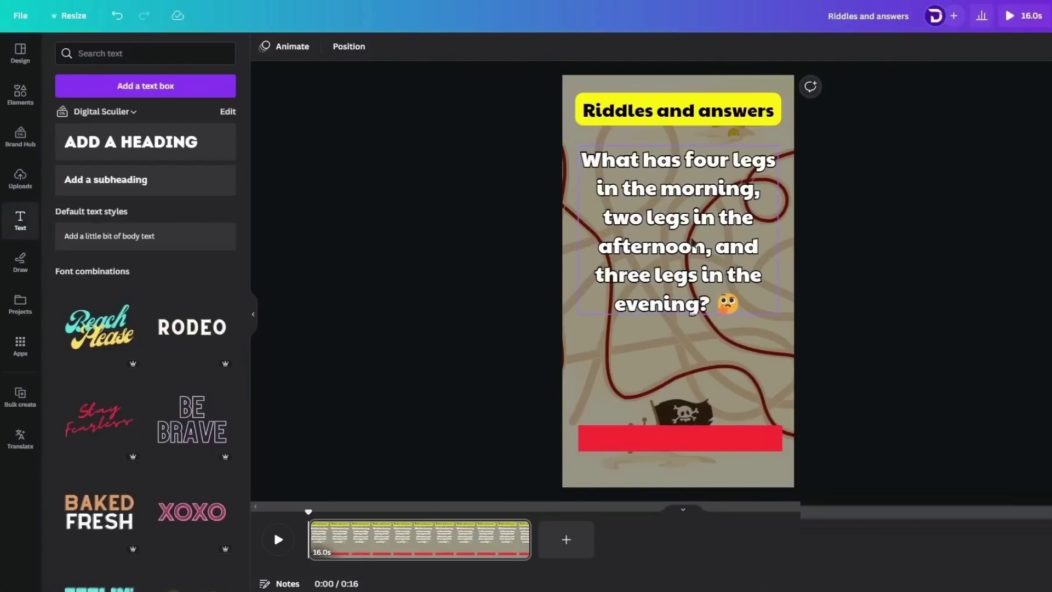
Step: Duplicate the riddle text below the original and replace the copy's text with the answer "A human 🧑" from the ChatGPT table
{"action": "left_click", "coordinate": [692, 248]}
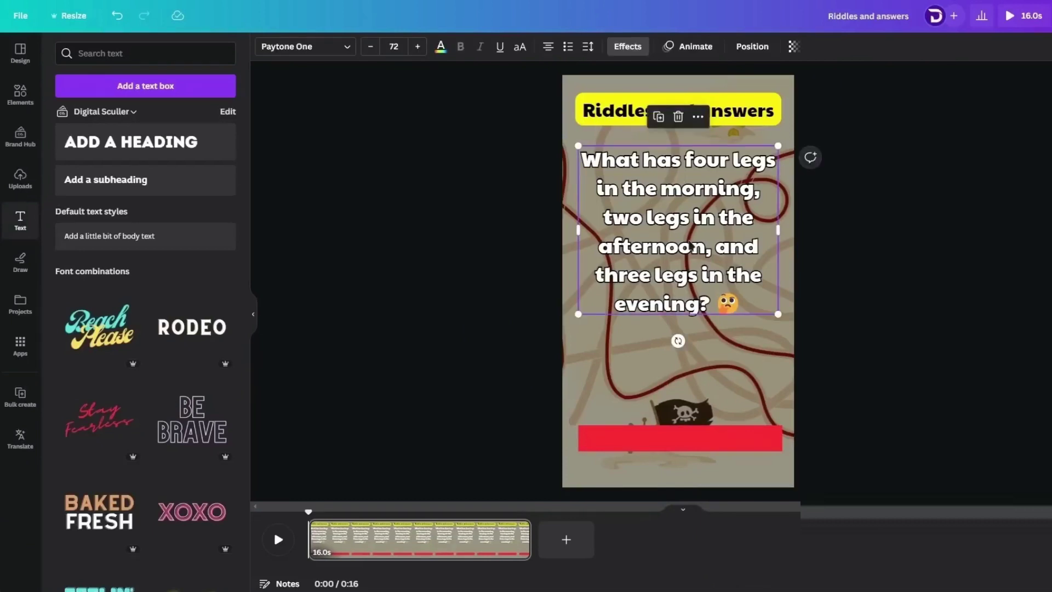
{"action": "left_click_drag", "start_coordinate": [692, 248], "coordinate": [689, 372]}
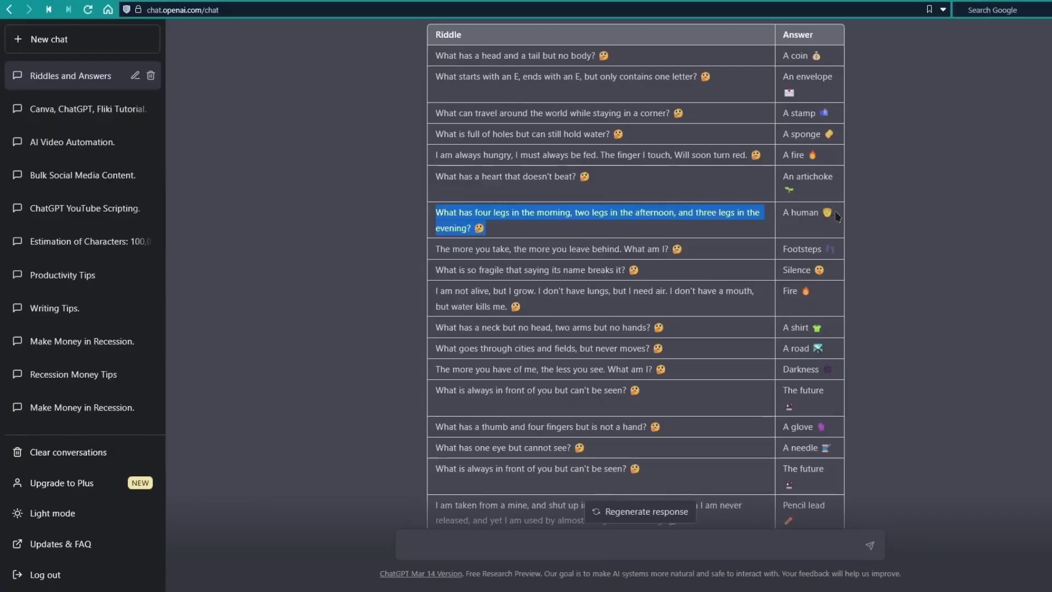
{"action": "left_click_drag", "start_coordinate": [837, 217], "coordinate": [801, 211]}
{"action": "key", "text": "alt+Tab"}
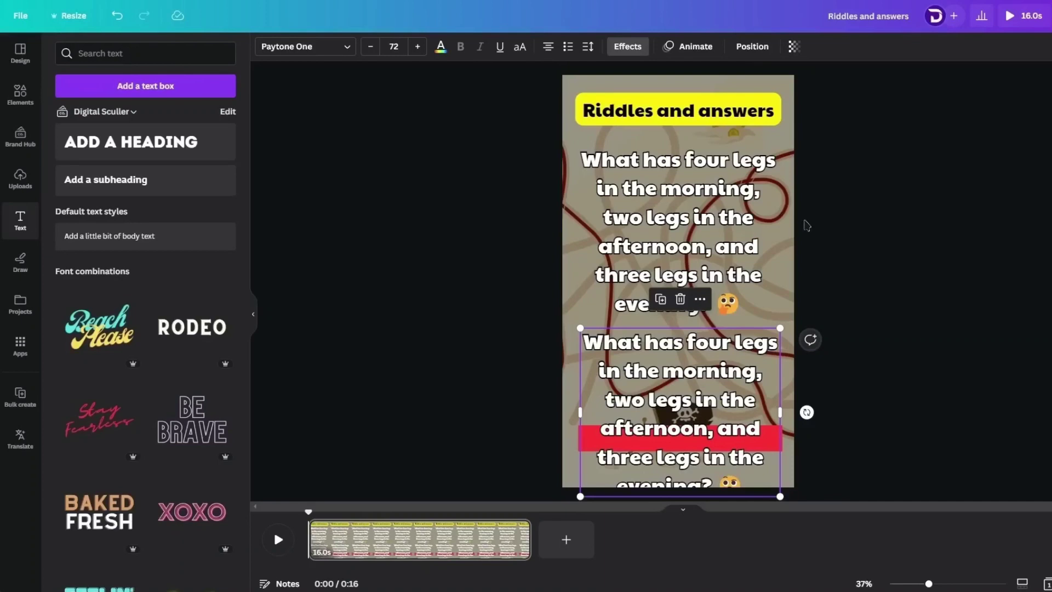
{"action": "double_click", "coordinate": [697, 355]}
{"action": "type", "text": "A human 🧑"}
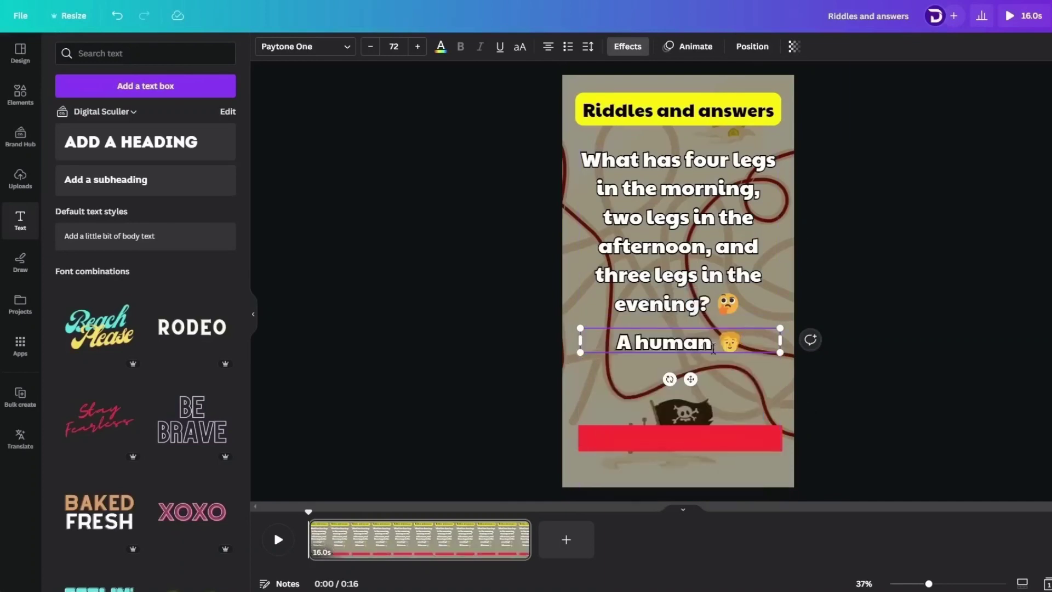
Step: Narrow the answer's text box and enlarge it to size 111, with the emoji on a second line above the red bar
{"action": "left_click_drag", "start_coordinate": [780, 340], "coordinate": [691, 341]}
{"action": "left_click_drag", "start_coordinate": [691, 380], "coordinate": [745, 418]}
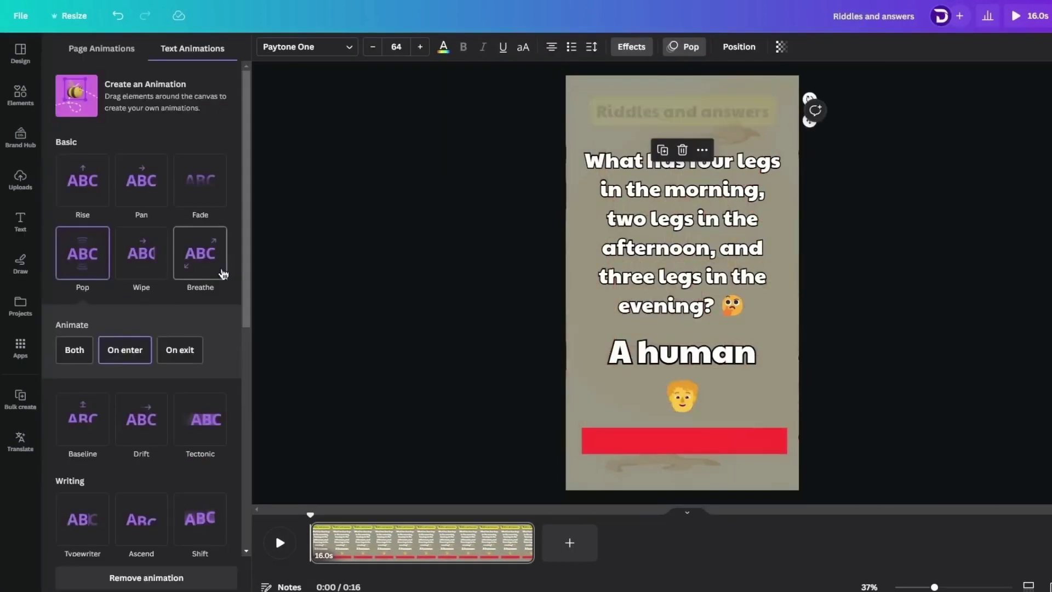
Step: Set the heading's Pop animation to On enter, and give the riddle text the Ascend animation set to Both
{"action": "left_click", "coordinate": [124, 349]}
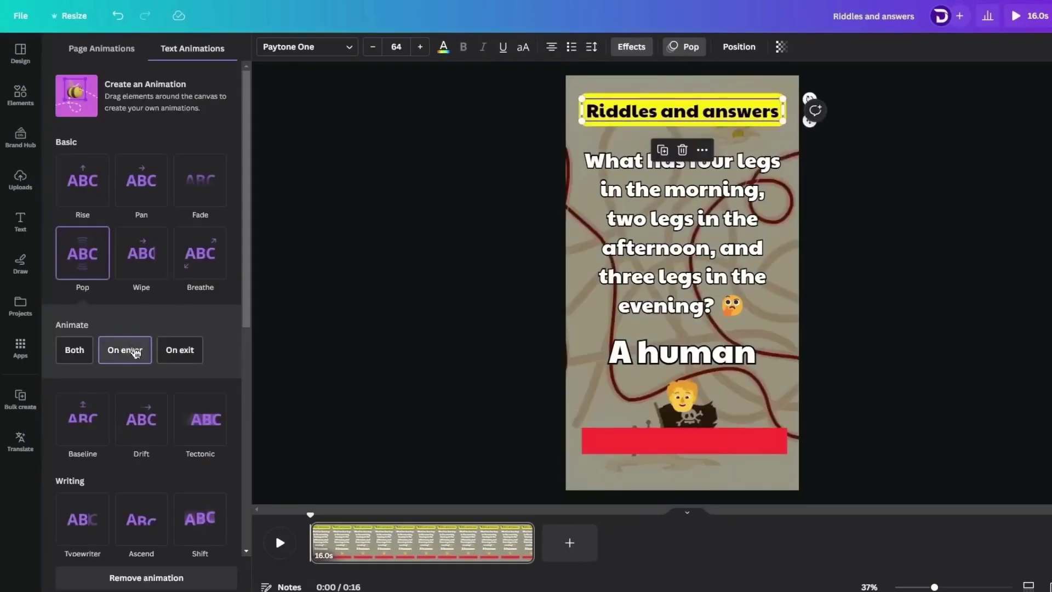
{"action": "left_click", "coordinate": [652, 236]}
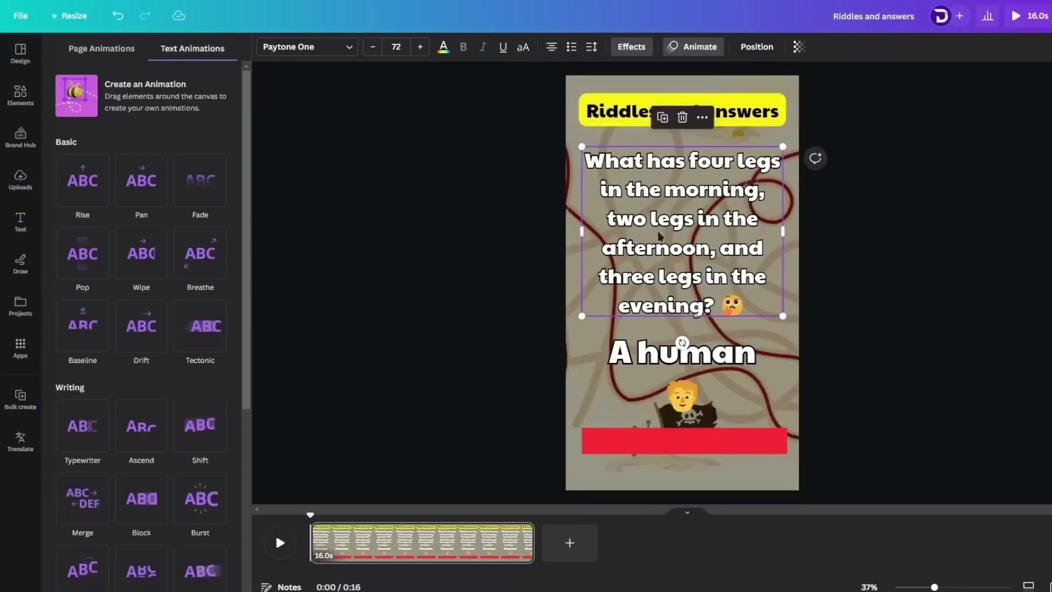
{"action": "scroll", "coordinate": [131, 307], "scroll_direction": "down", "scroll_amount": 2}
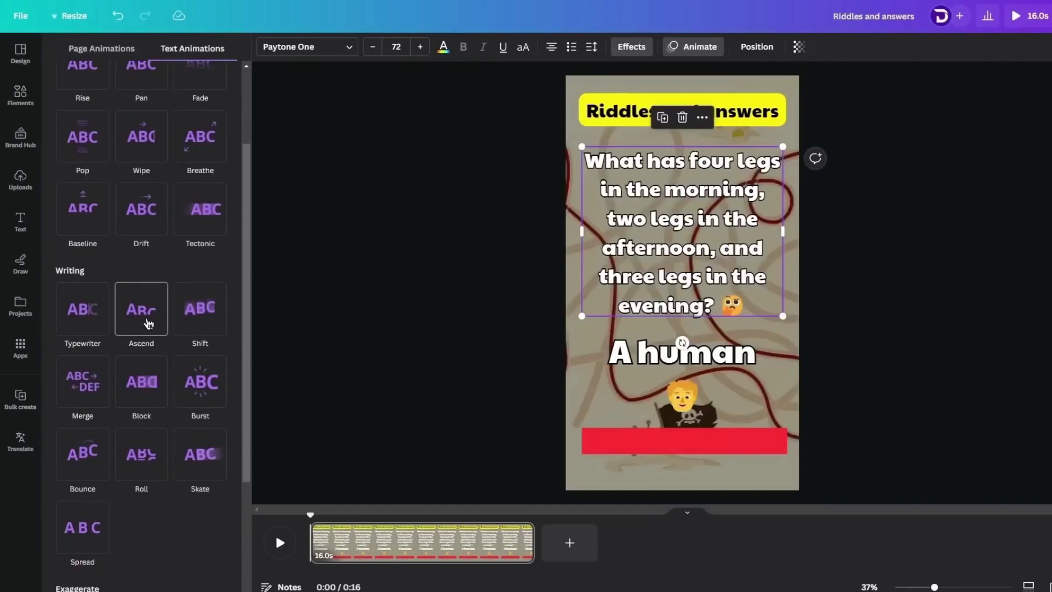
{"action": "left_click", "coordinate": [148, 323]}
{"action": "left_click", "coordinate": [125, 359]}
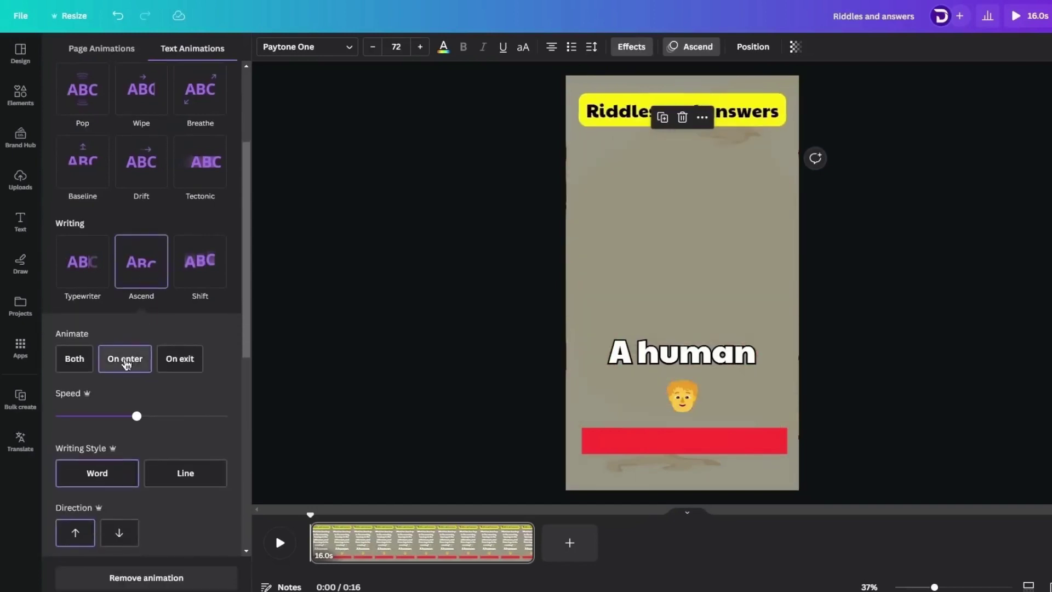
{"action": "left_click", "coordinate": [76, 359]}
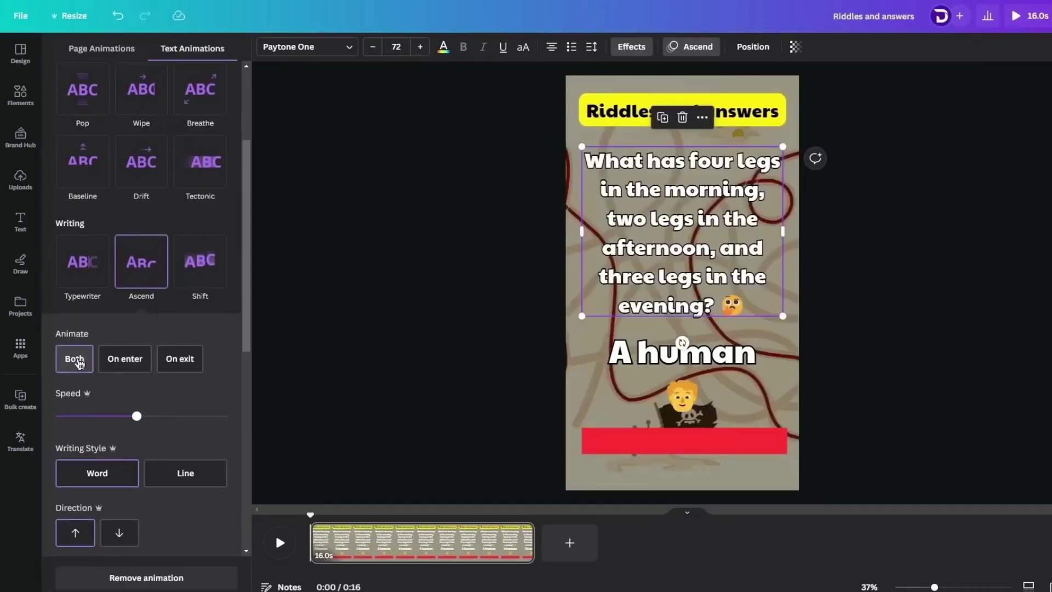
Step: Apply the Burst animation to the "A human" answer text, set to On enter
{"action": "left_click", "coordinate": [662, 360]}
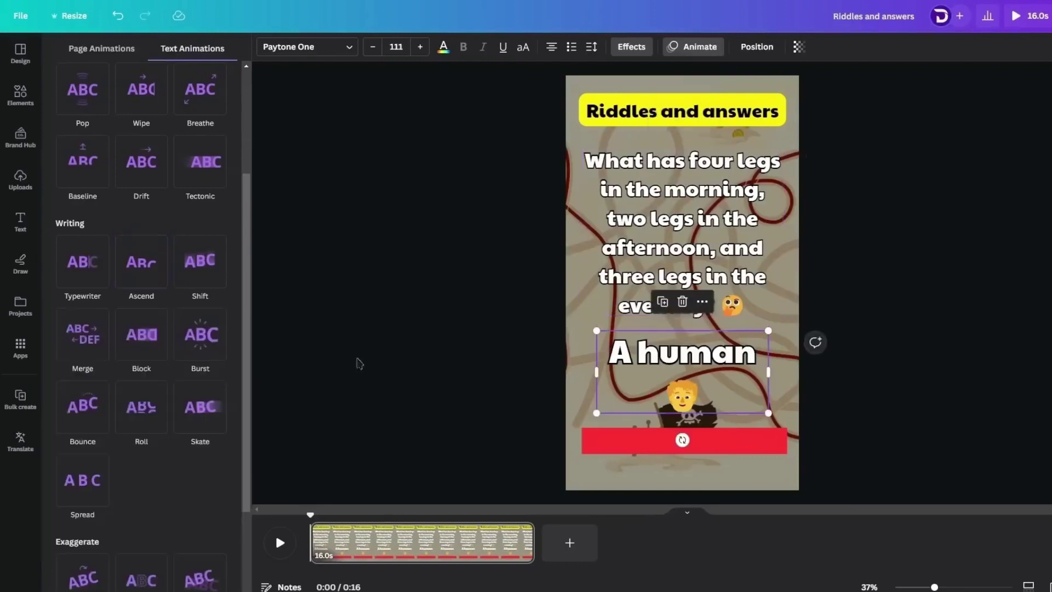
{"action": "left_click", "coordinate": [203, 340]}
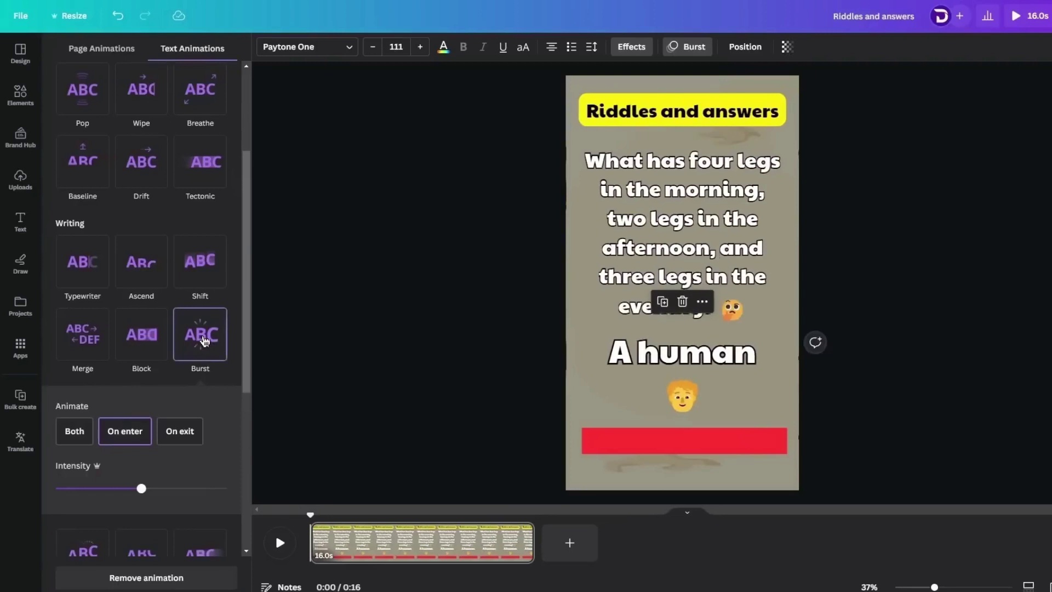
{"action": "left_click", "coordinate": [131, 429]}
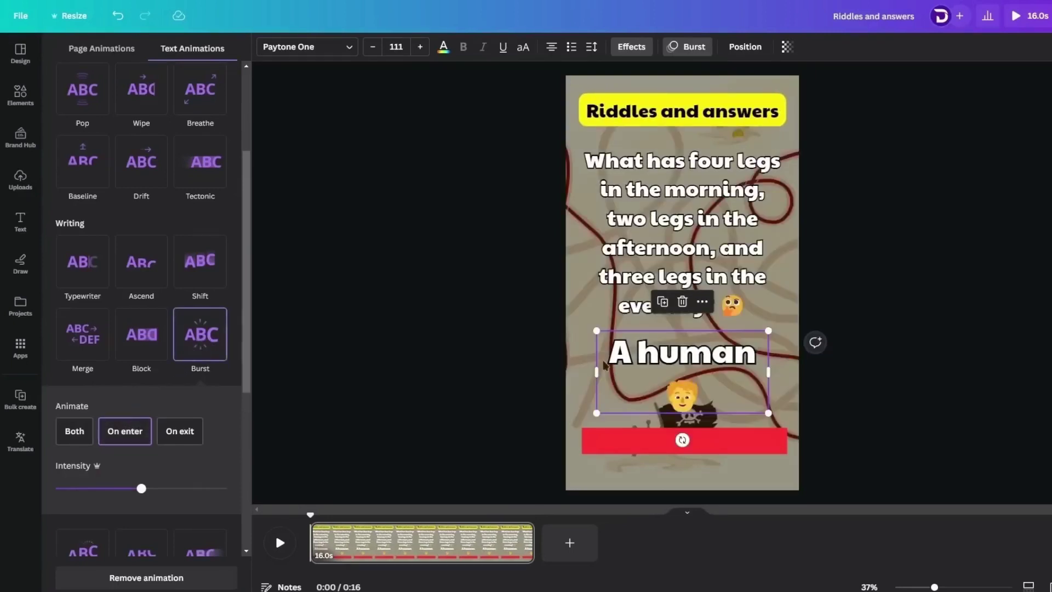
Step: Apply the Wipe animation to the red bar, set to On enter
{"action": "left_click", "coordinate": [627, 443]}
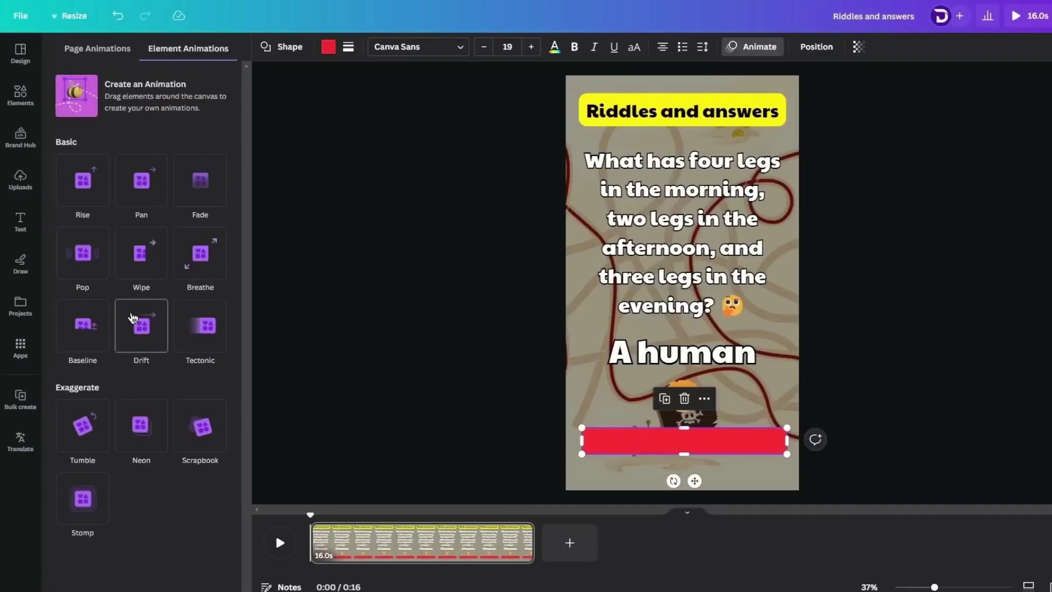
{"action": "left_click", "coordinate": [144, 266]}
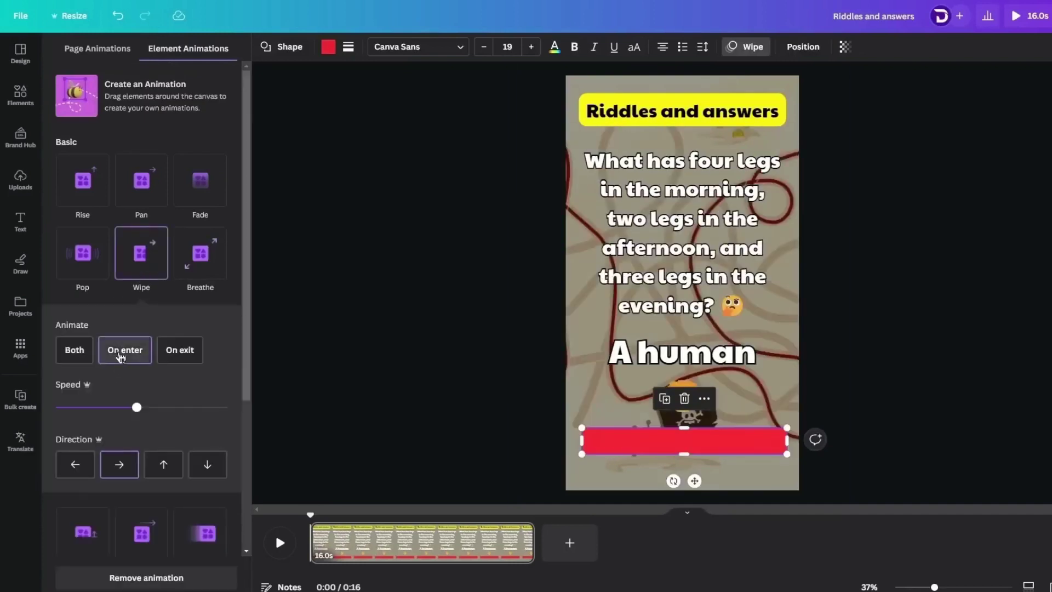
Step: Slow down the red bar's Wipe animation, play it back, and trim the bar's timing to end at the 13-second mark
{"action": "left_click_drag", "start_coordinate": [136, 414], "coordinate": [74, 411]}
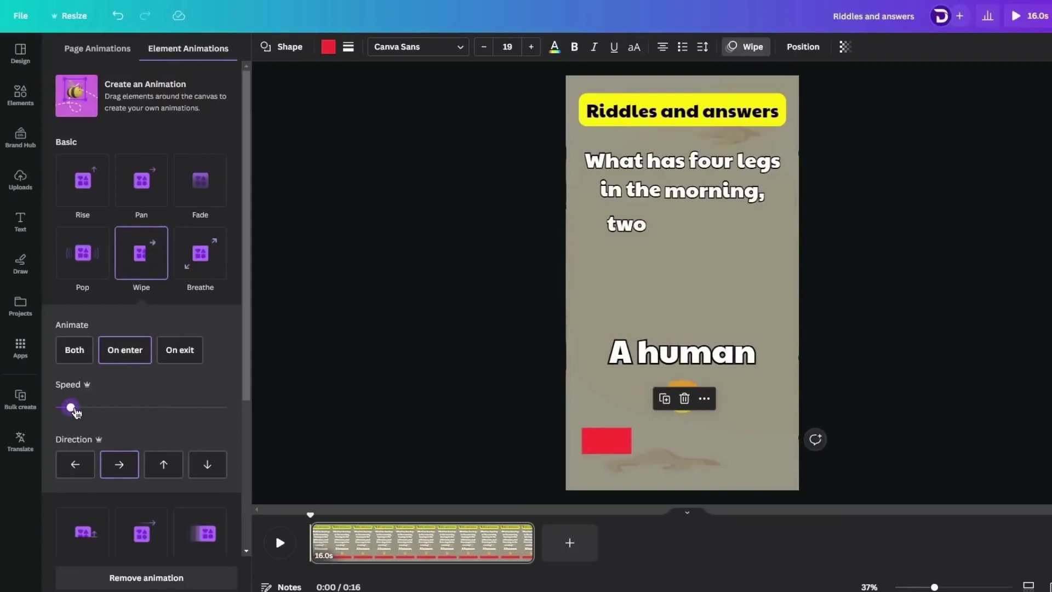
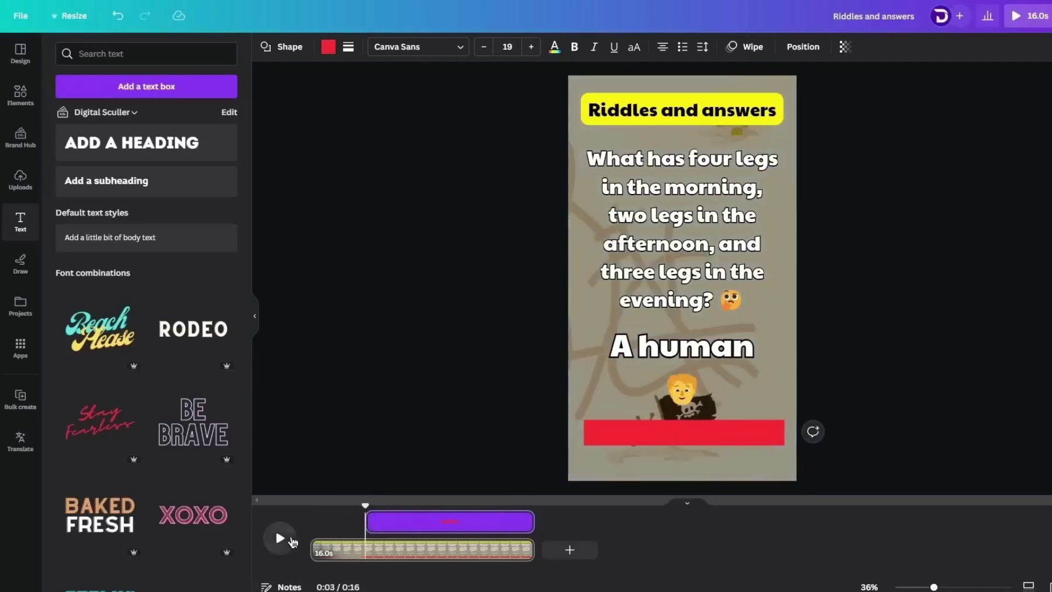
{"action": "key", "text": "space"}
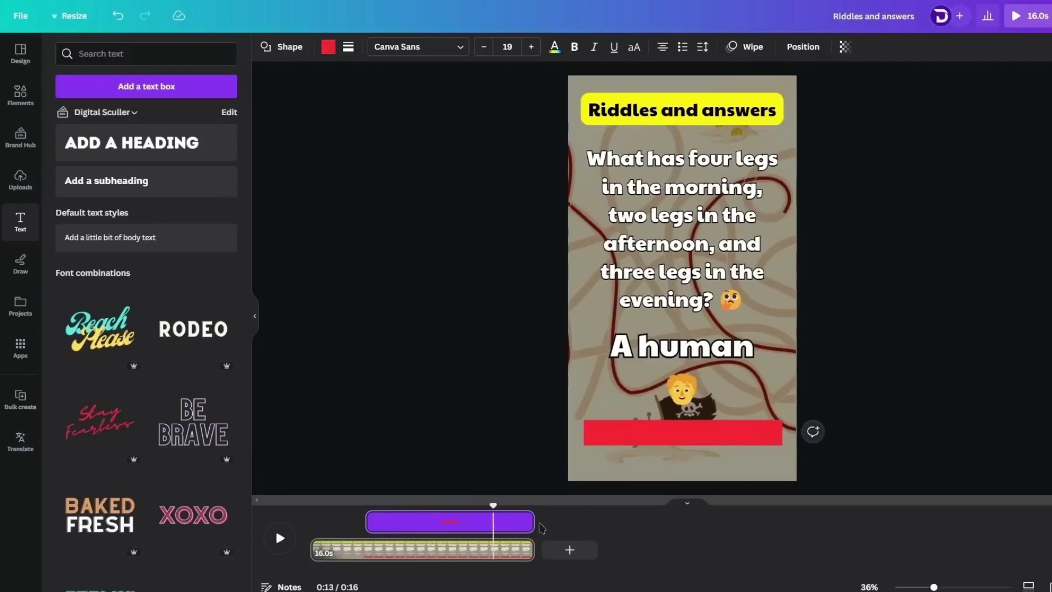
{"action": "left_click_drag", "start_coordinate": [528, 522], "coordinate": [499, 521]}
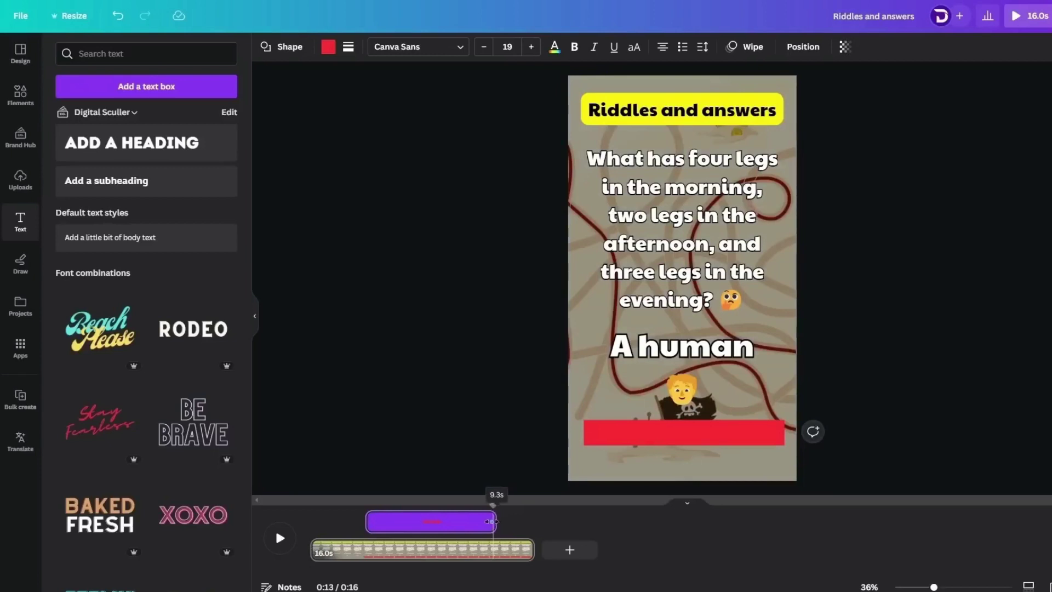
{"action": "left_click_drag", "start_coordinate": [492, 521], "coordinate": [491, 522]}
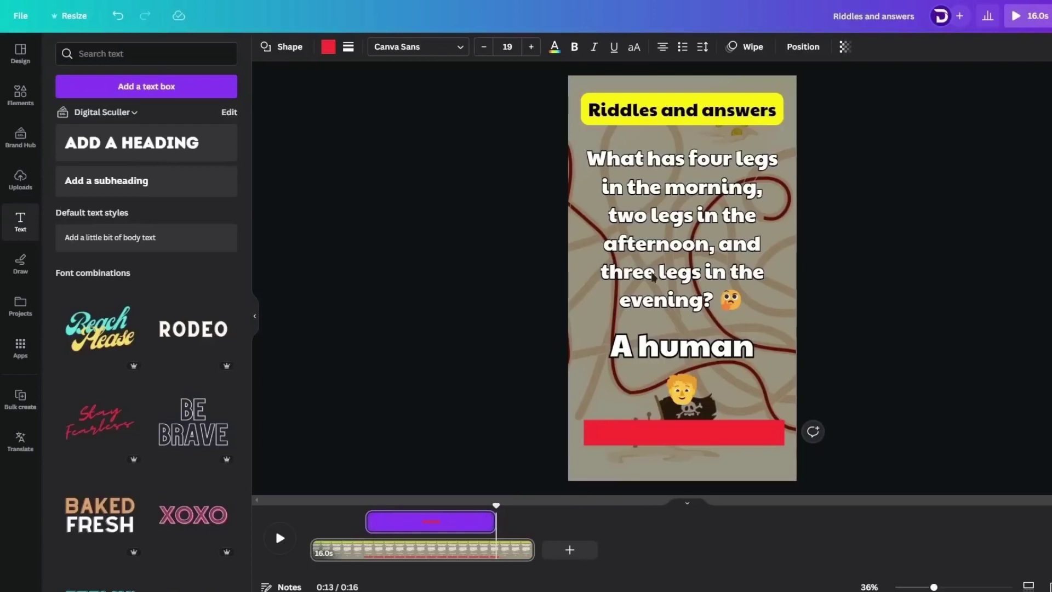
Step: Trim the riddle text's timing to end at the 13-second mark and make the "A human" answer start there, running to the page's end
{"action": "left_click", "coordinate": [657, 267]}
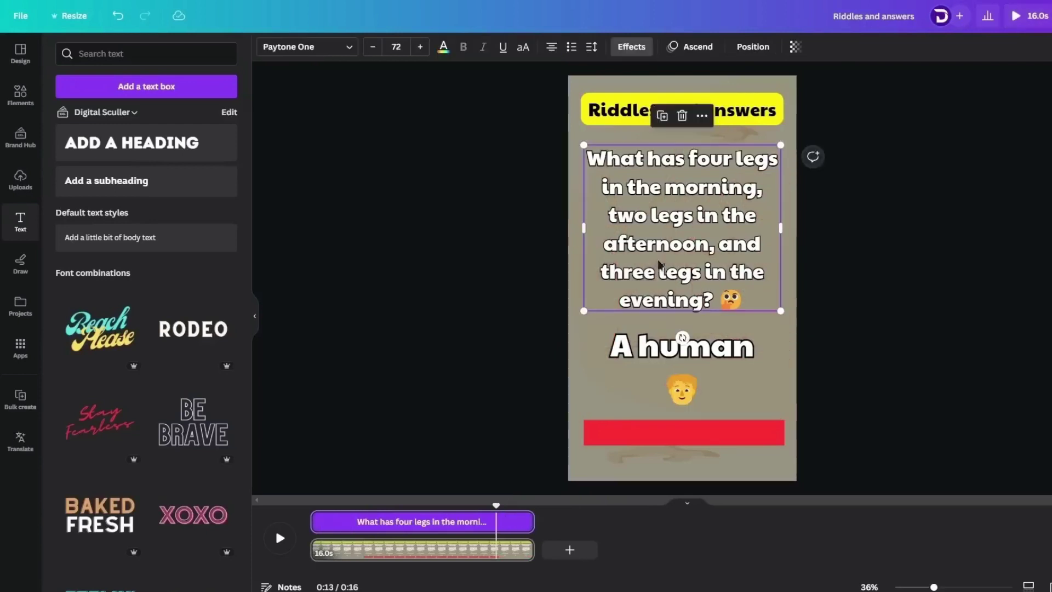
{"action": "left_click_drag", "start_coordinate": [531, 521], "coordinate": [495, 522]}
{"action": "left_click", "coordinate": [642, 352]}
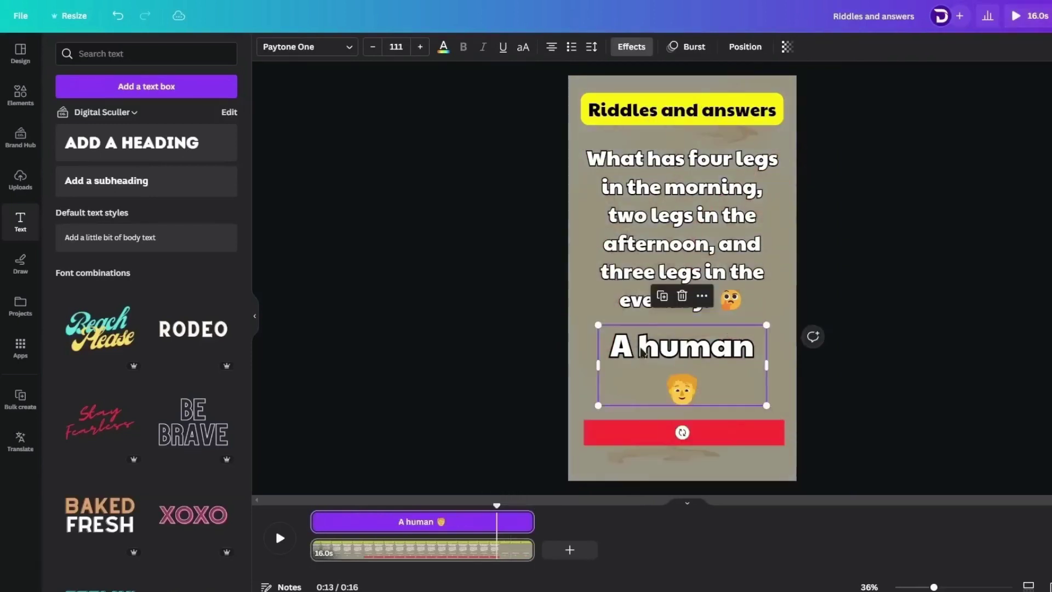
{"action": "mouse_move", "coordinate": [312, 522]}
{"action": "left_click_drag", "start_coordinate": [313, 522], "coordinate": [496, 523]}
{"action": "left_click", "coordinate": [484, 527]}
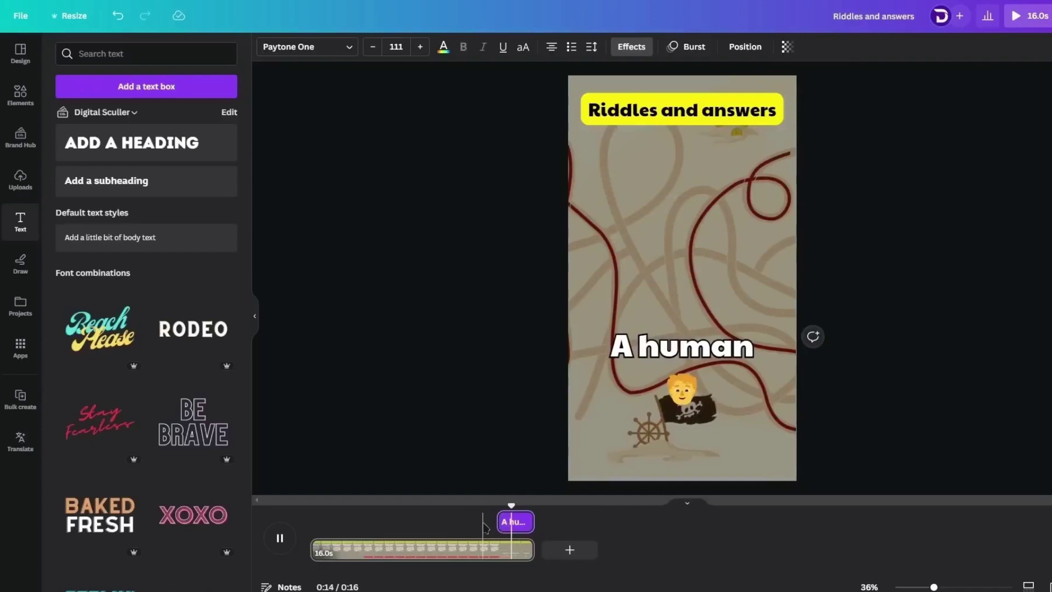
Step: Move the "A human" answer up over the centre of the riddle text and preview the video from the start
{"action": "left_click_drag", "start_coordinate": [669, 352], "coordinate": [680, 248]}
{"action": "left_click", "coordinate": [310, 523]}
{"action": "left_click", "coordinate": [280, 538]}
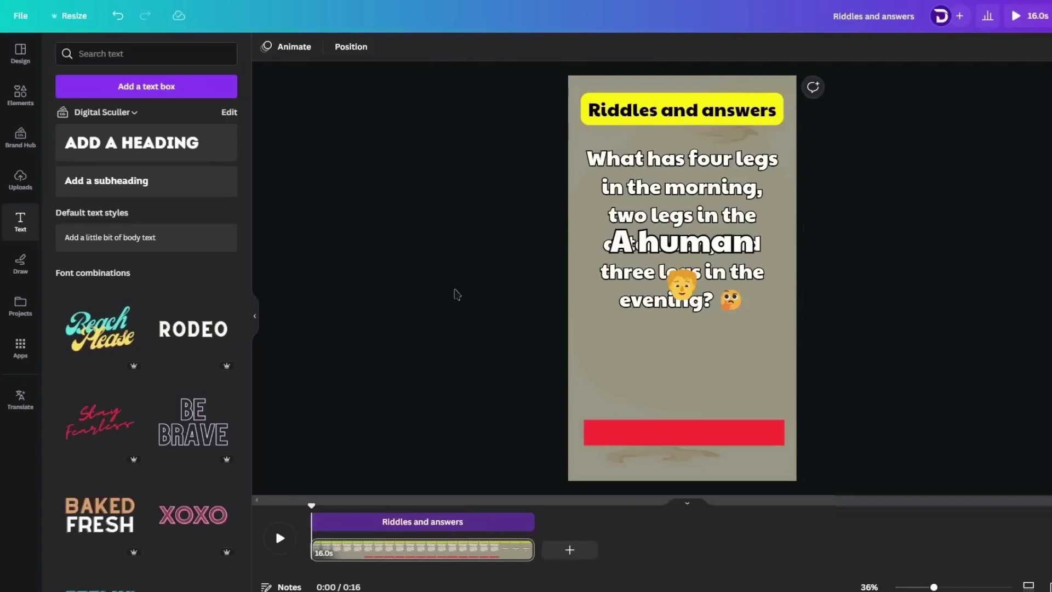
Step: Open the Bulk create app with manual data entry and clear the sample table
{"action": "left_click", "coordinate": [21, 348]}
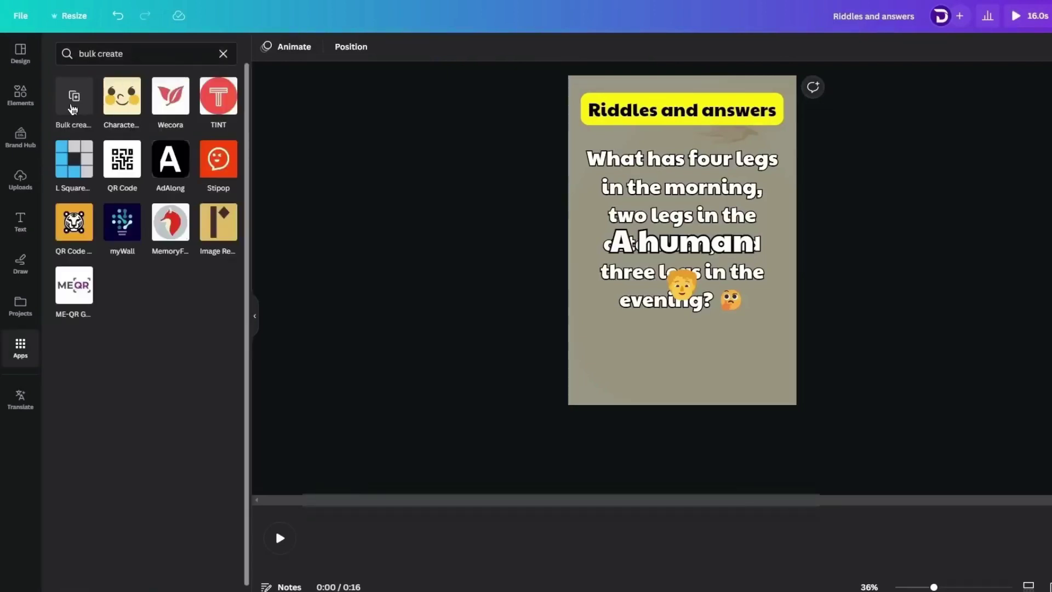
{"action": "left_click", "coordinate": [73, 104]}
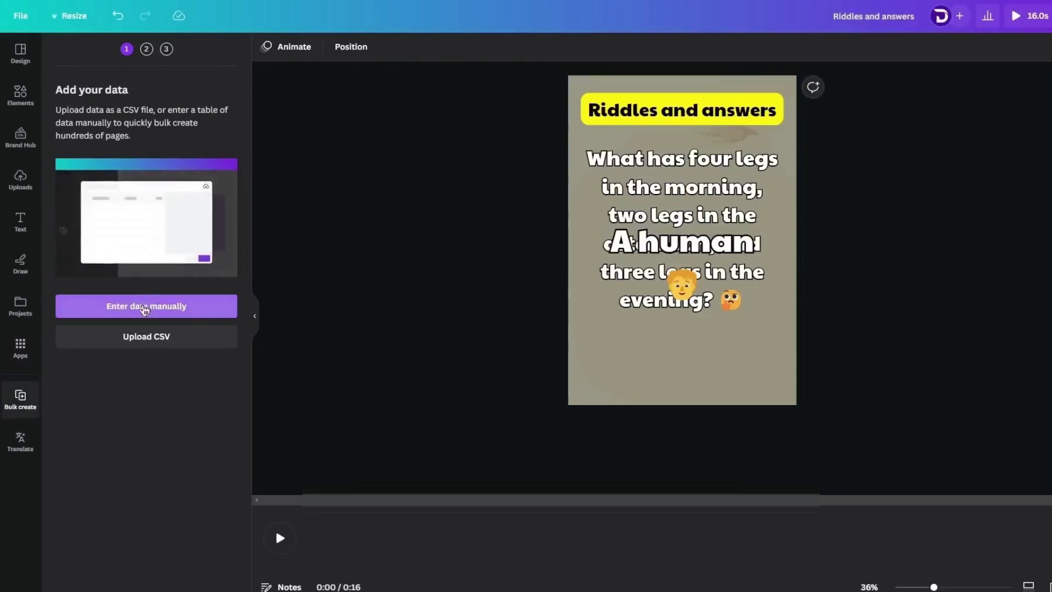
{"action": "left_click", "coordinate": [163, 309]}
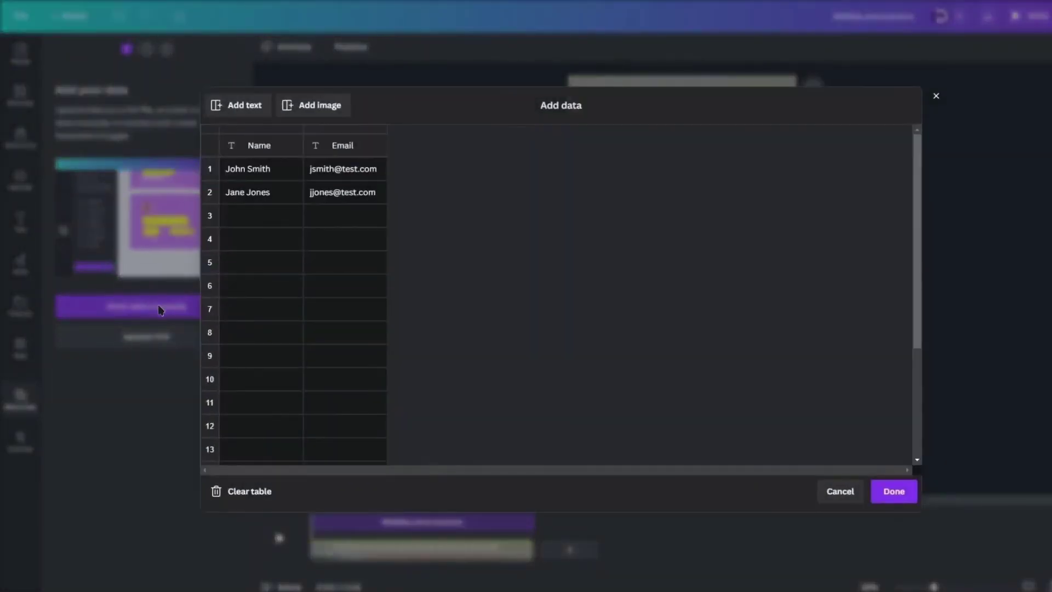
{"action": "left_click", "coordinate": [256, 492]}
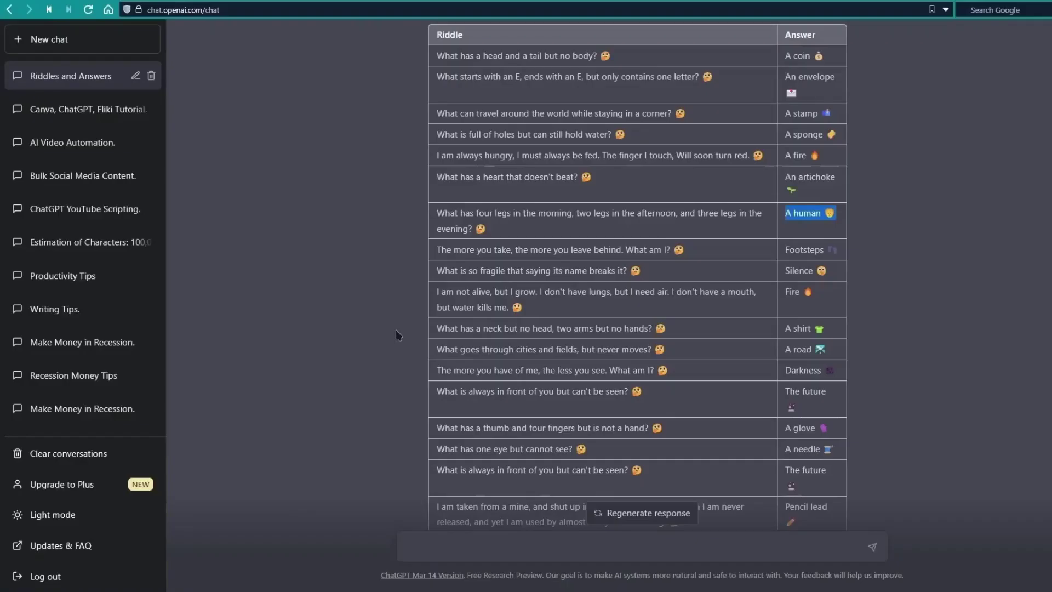
Step: Copy the first riddles table from ChatGPT, including its Riddle and Answer headers, and paste it into the empty Bulk create table
{"action": "left_click", "coordinate": [397, 335]}
{"action": "scroll", "coordinate": [400, 246], "scroll_direction": "up", "scroll_amount": 2}
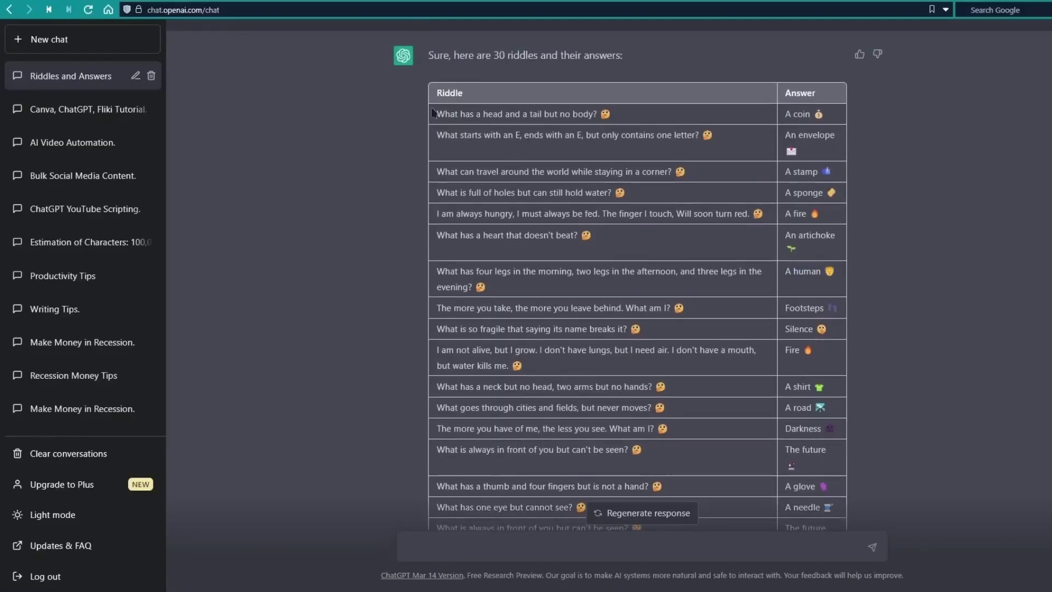
{"action": "left_click_drag", "start_coordinate": [437, 95], "coordinate": [746, 266]}
{"action": "scroll", "coordinate": [534, 251], "scroll_direction": "down", "scroll_amount": 10}
{"action": "scroll", "coordinate": [534, 251], "scroll_direction": "down", "scroll_amount": 2}
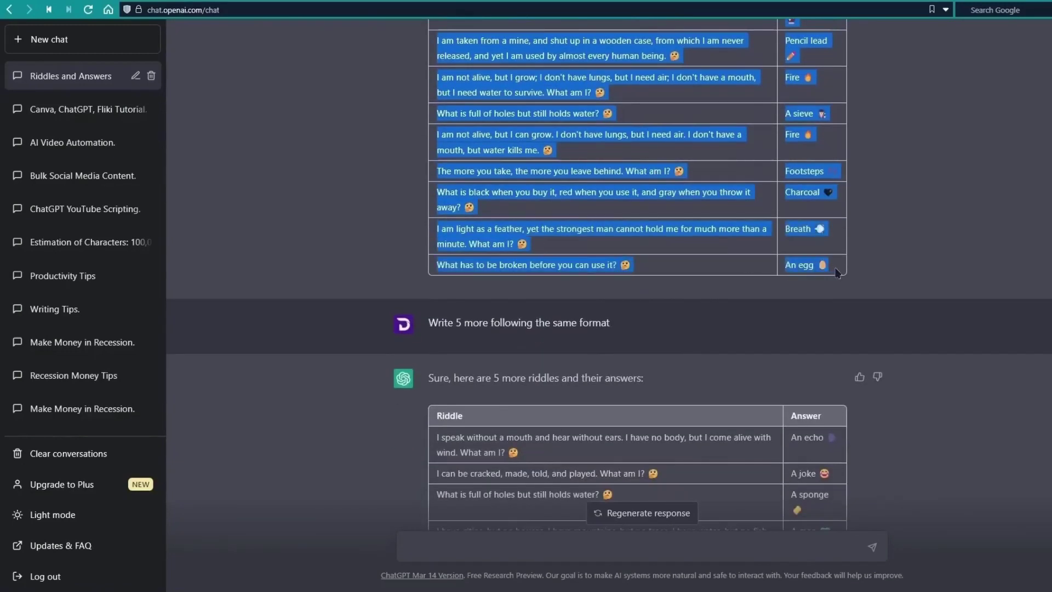
{"action": "key", "text": "alt+Tab"}
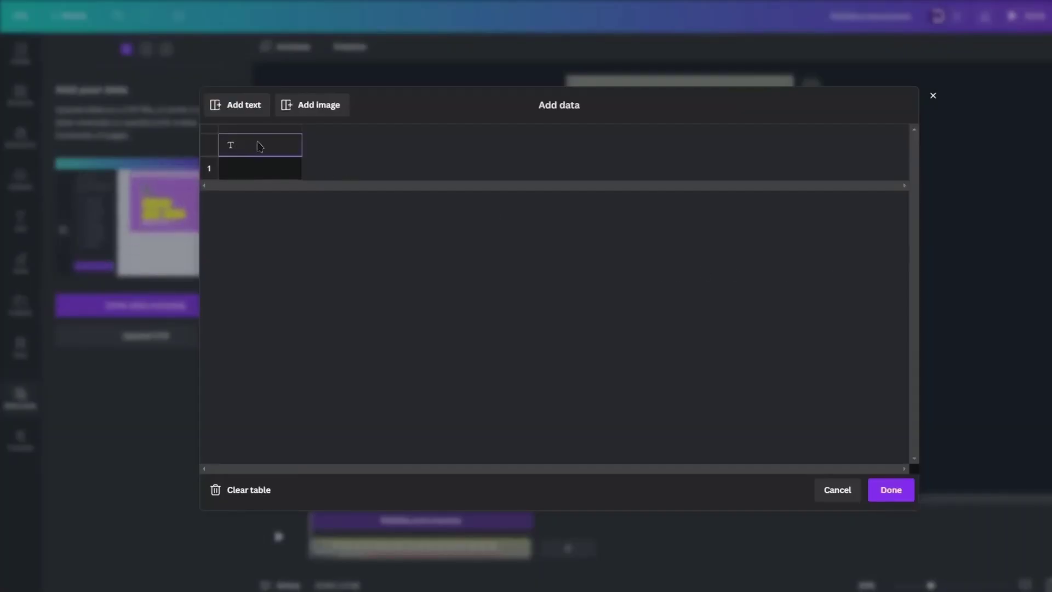
{"action": "key", "text": "ctrl+v"}
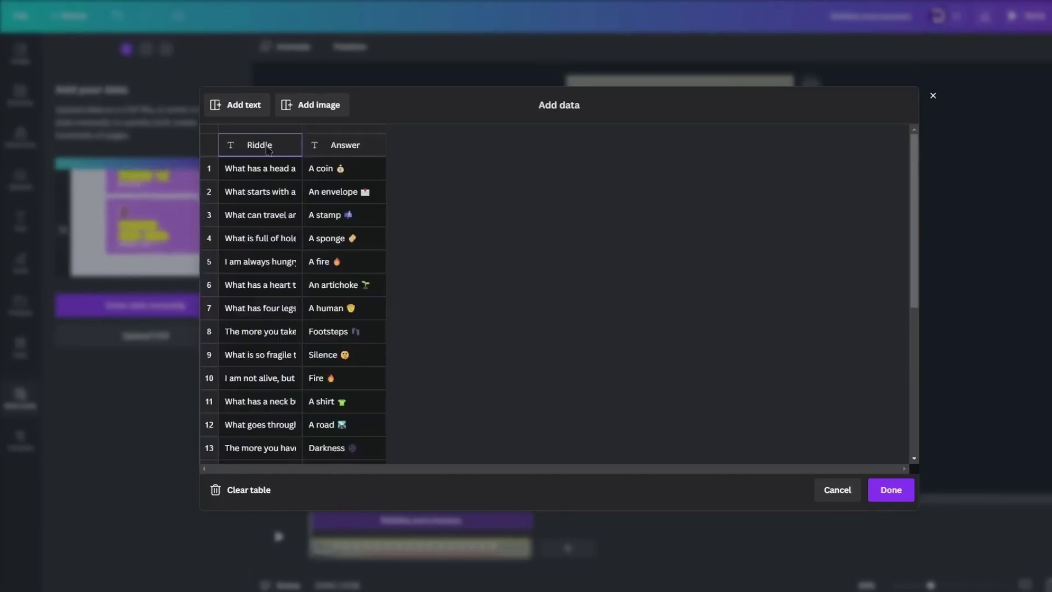
Step: Append the five extra riddles and answers from ChatGPT to the data table starting at row 26, and confirm the table
{"action": "scroll", "coordinate": [274, 246], "scroll_direction": "down", "scroll_amount": 5}
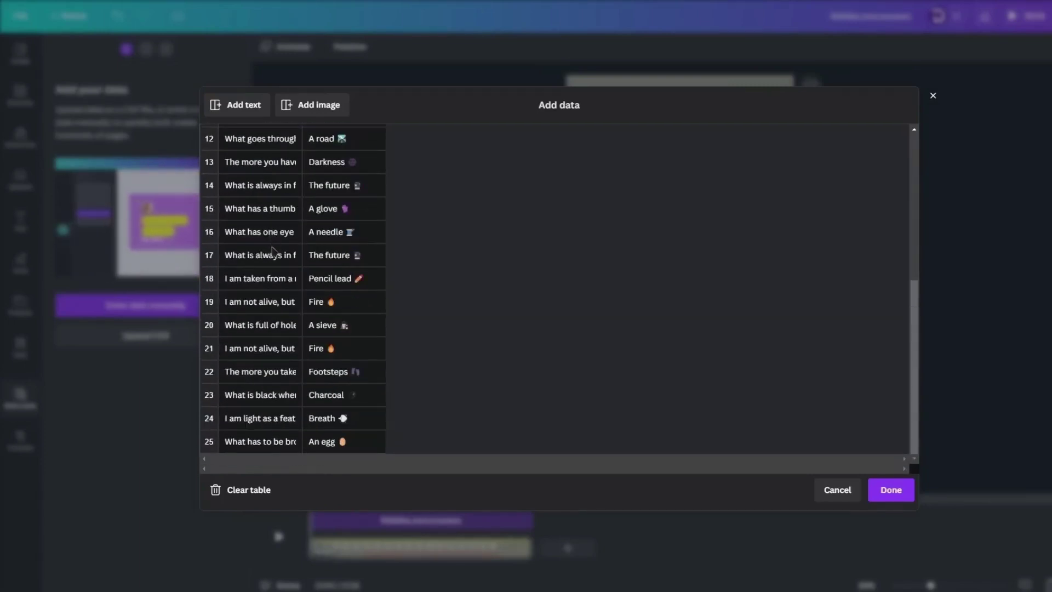
{"action": "left_click", "coordinate": [333, 447]}
{"action": "scroll", "coordinate": [333, 446], "scroll_direction": "down", "scroll_amount": 1}
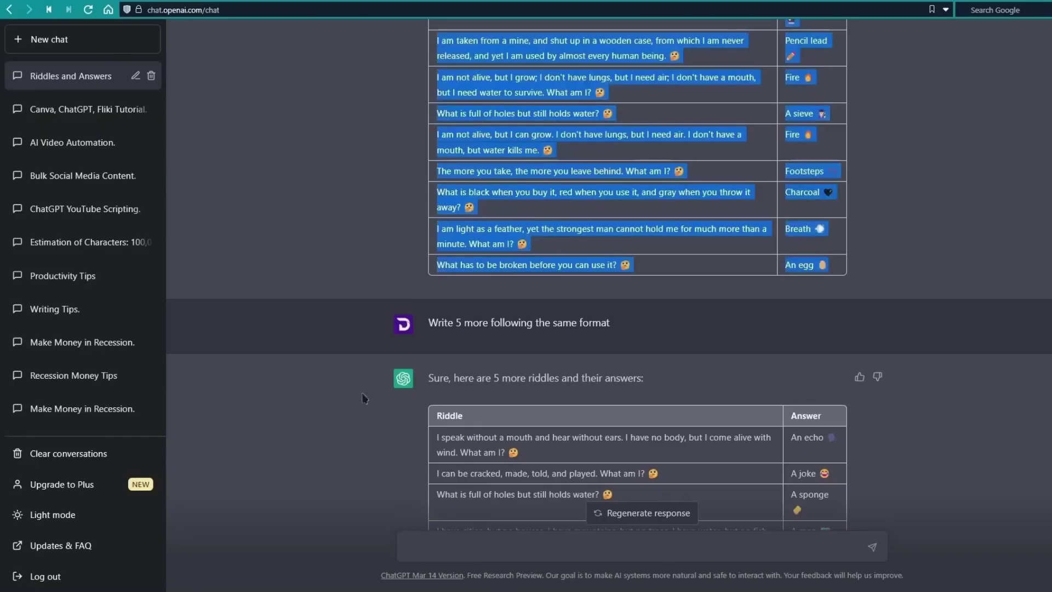
{"action": "scroll", "coordinate": [383, 395], "scroll_direction": "down", "scroll_amount": 1}
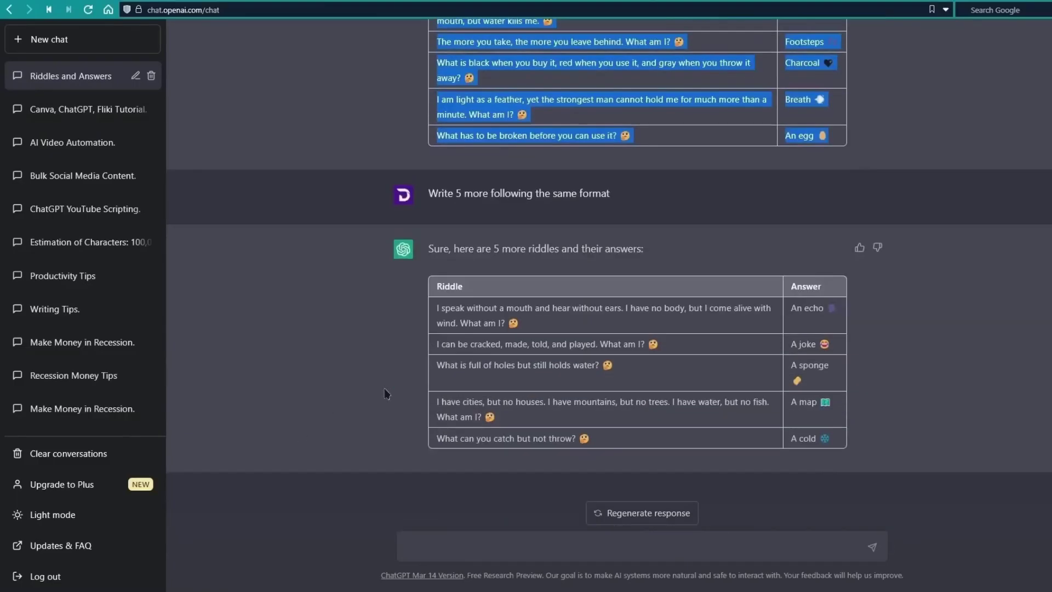
{"action": "left_click_drag", "start_coordinate": [437, 312], "coordinate": [826, 439]}
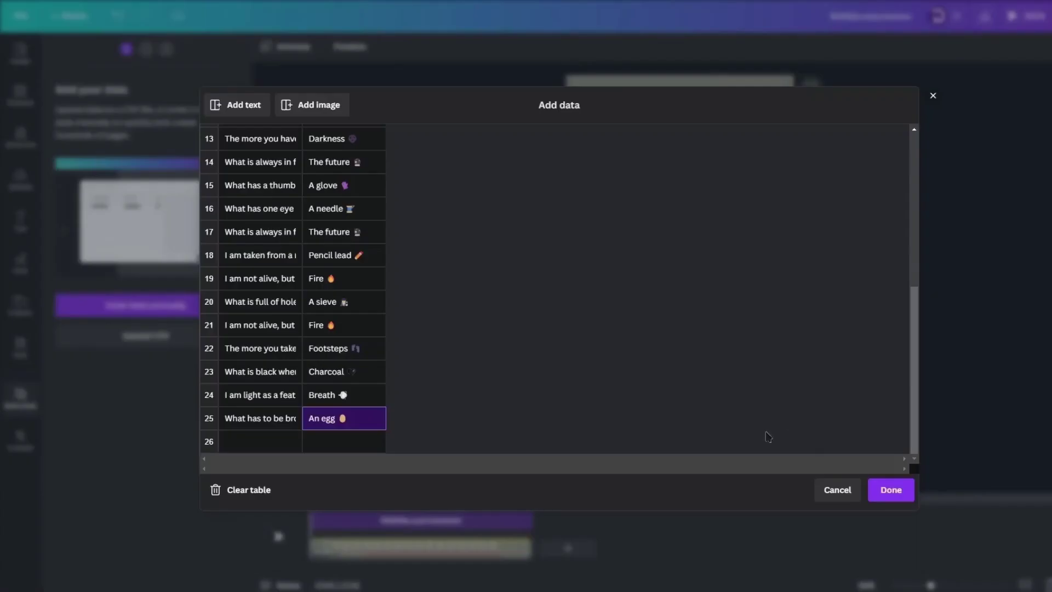
{"action": "left_click", "coordinate": [249, 442]}
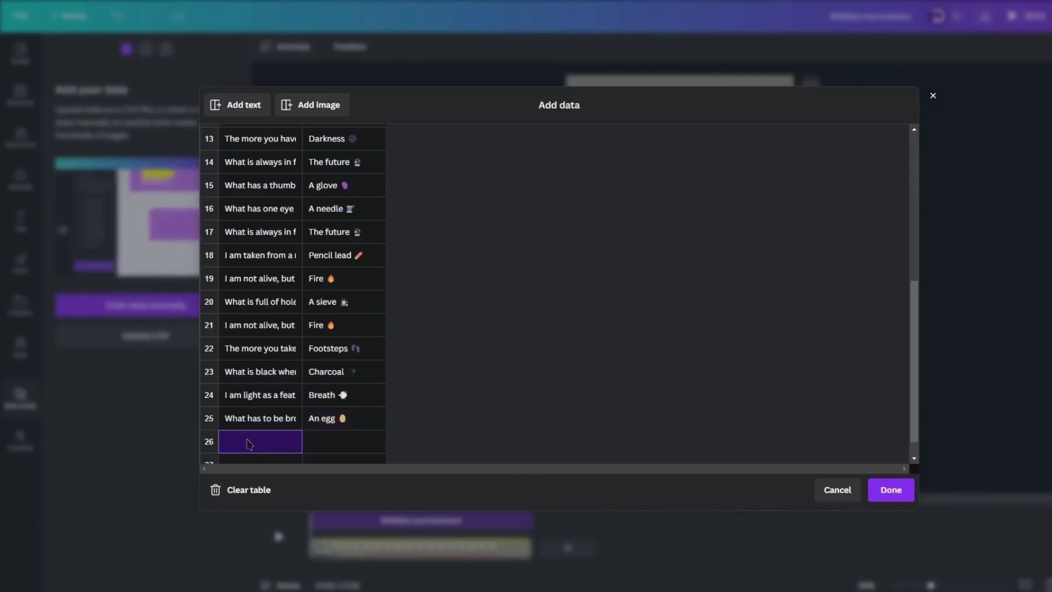
{"action": "scroll", "coordinate": [264, 436], "scroll_direction": "down", "scroll_amount": 2}
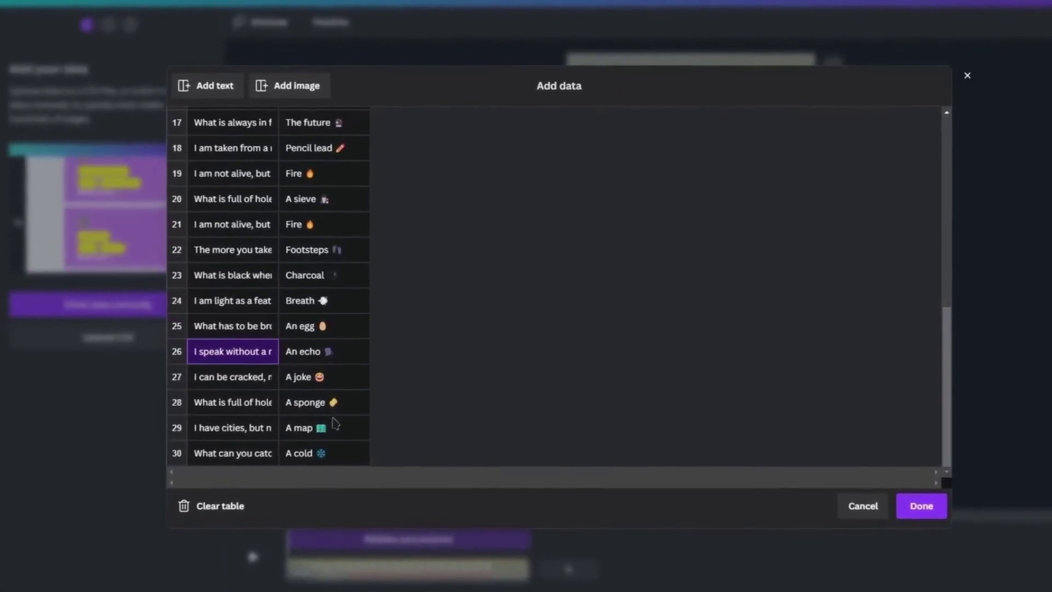
{"action": "scroll", "coordinate": [335, 423], "scroll_direction": "up", "scroll_amount": 2}
{"action": "scroll", "coordinate": [335, 423], "scroll_direction": "up", "scroll_amount": 5}
{"action": "scroll", "coordinate": [335, 445], "scroll_direction": "up", "scroll_amount": 3}
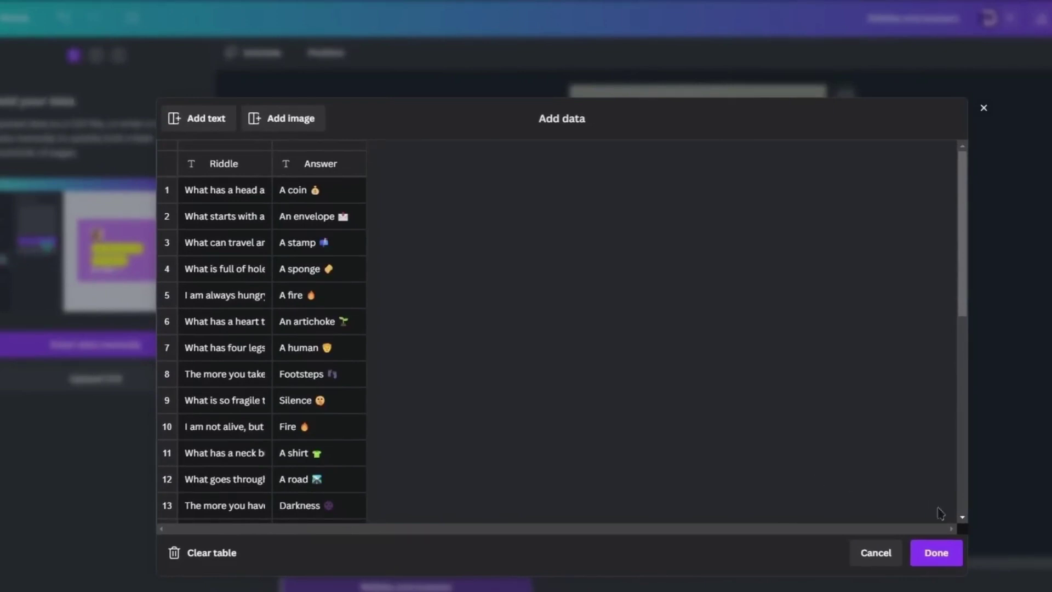
{"action": "left_click", "coordinate": [943, 556]}
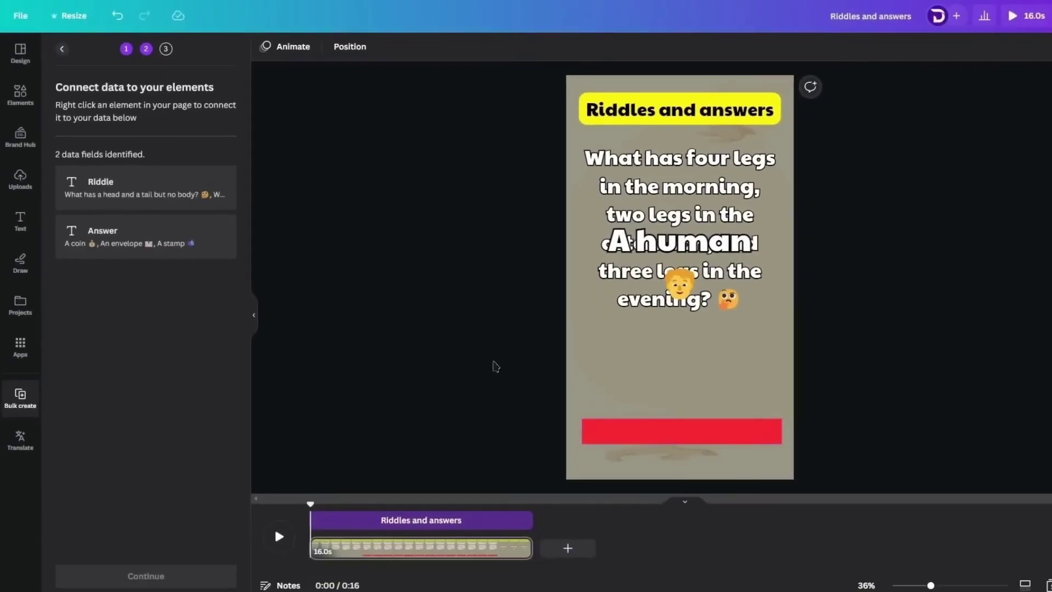
Step: Connect the riddle text box to the Riddle data field
{"action": "left_click", "coordinate": [667, 171]}
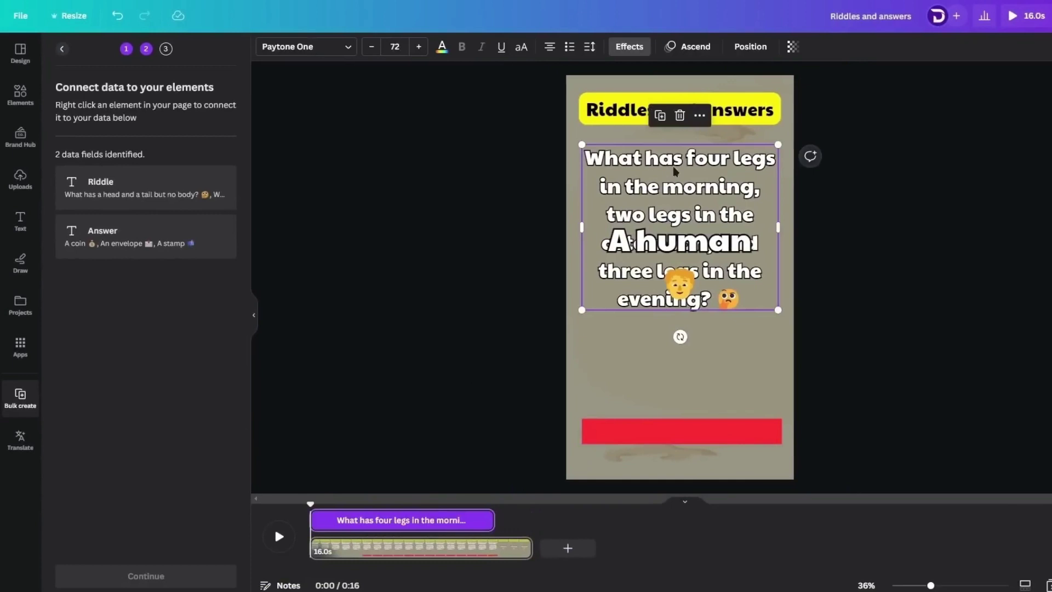
{"action": "right_click", "coordinate": [675, 170]}
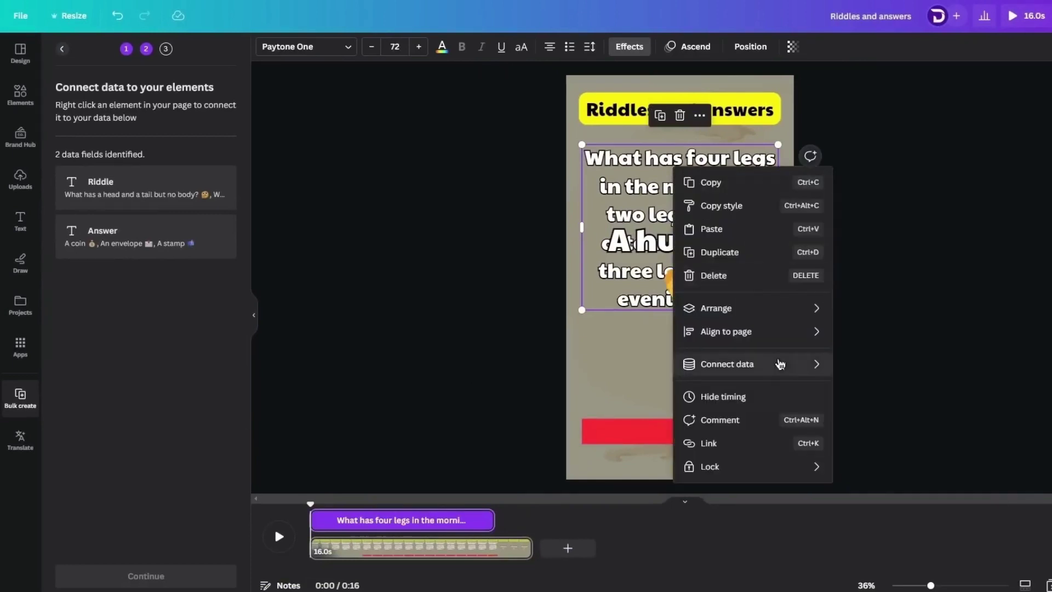
{"action": "mouse_move", "coordinate": [783, 364]}
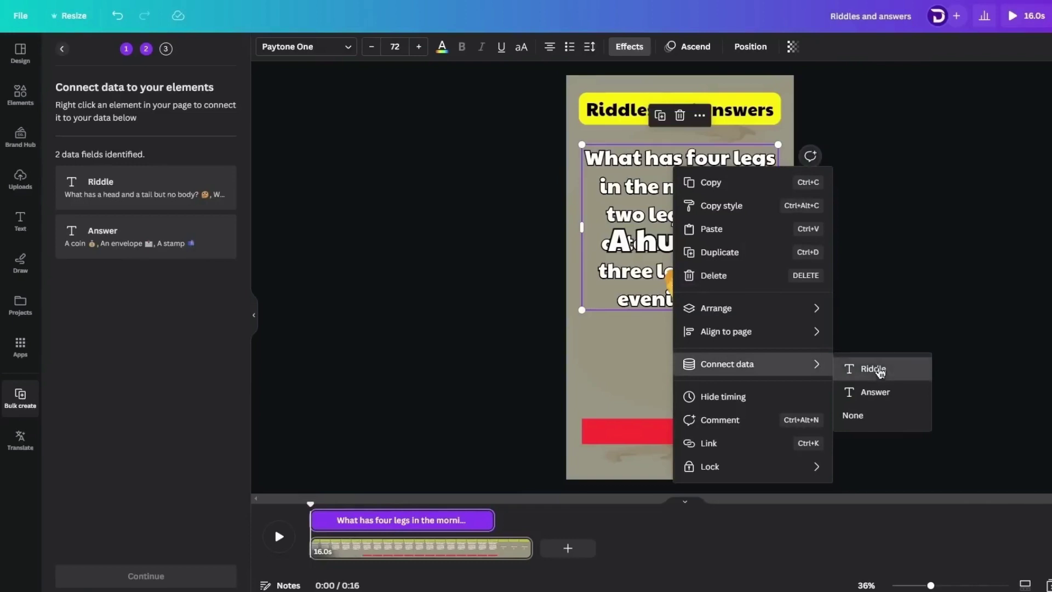
{"action": "left_click", "coordinate": [873, 369]}
Step: Connect the "A human" answer text box to the Answer data field
{"action": "left_click", "coordinate": [707, 249]}
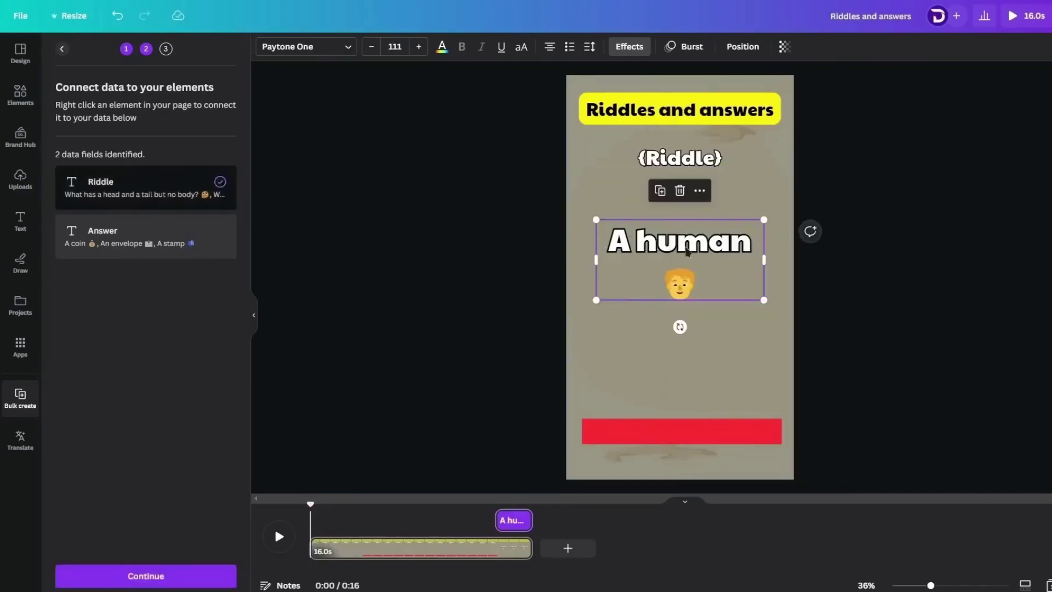
{"action": "right_click", "coordinate": [686, 247]}
{"action": "mouse_move", "coordinate": [791, 452]}
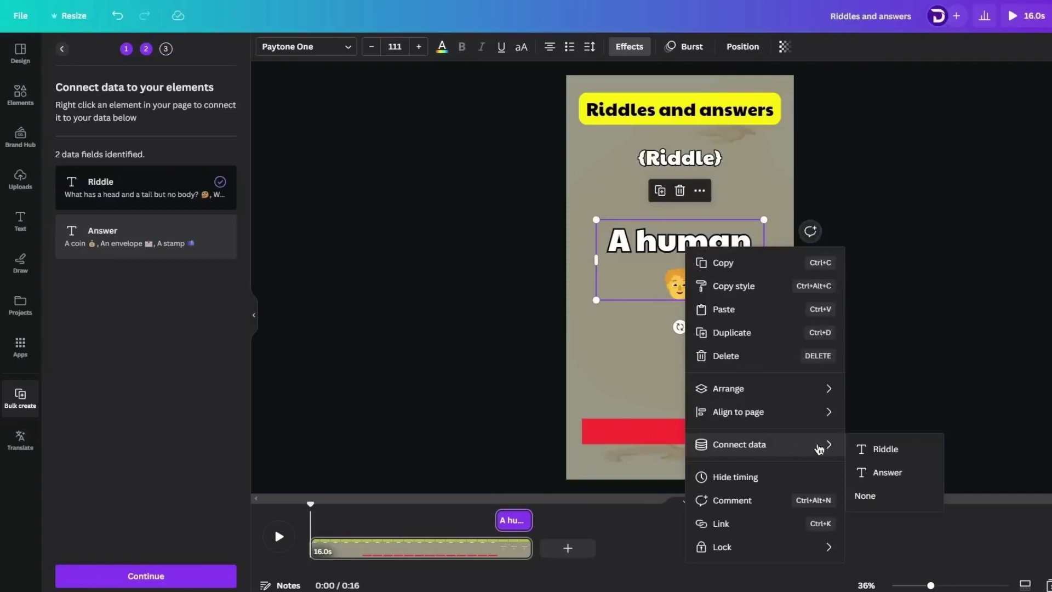
{"action": "left_click", "coordinate": [887, 474]}
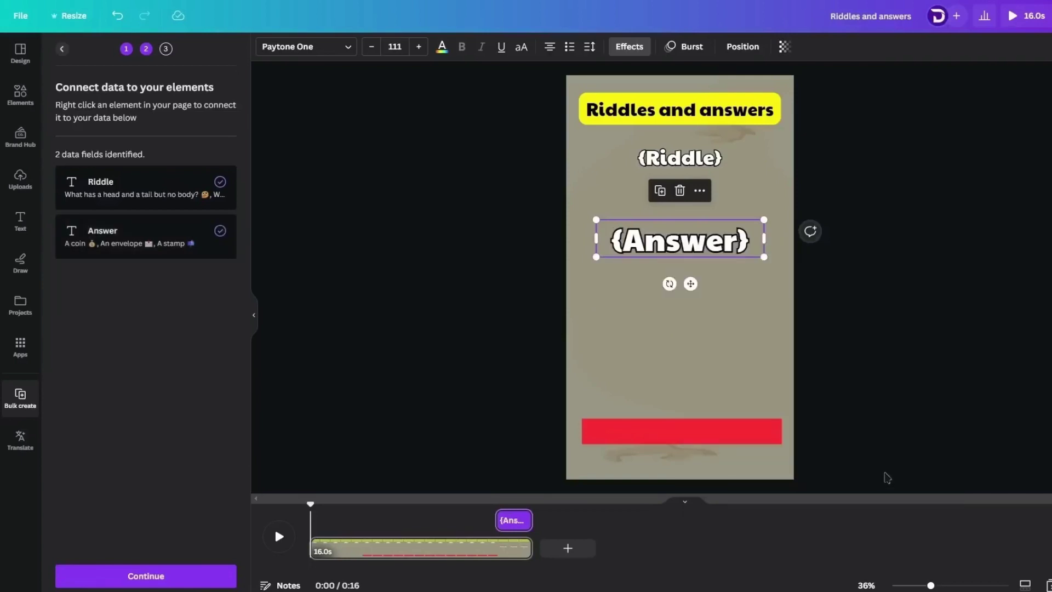
Step: Continue to applying the data, review the selected riddles, and generate all 30 pages
{"action": "left_click", "coordinate": [173, 575]}
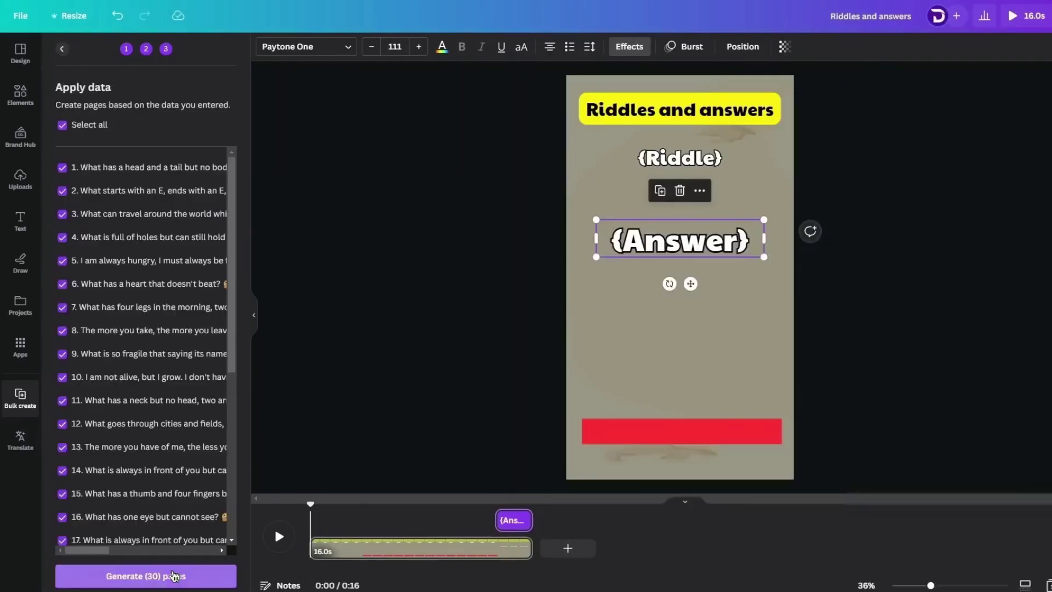
{"action": "scroll", "coordinate": [171, 476], "scroll_direction": "down", "scroll_amount": 5}
{"action": "scroll", "coordinate": [171, 475], "scroll_direction": "down", "scroll_amount": 2}
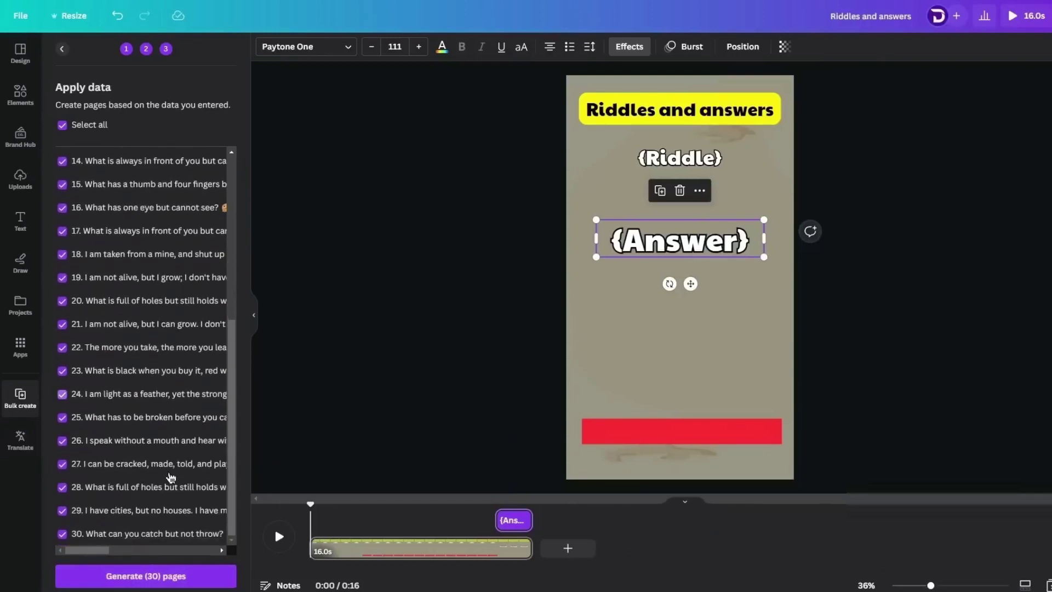
{"action": "scroll", "coordinate": [167, 482], "scroll_direction": "up", "scroll_amount": 8}
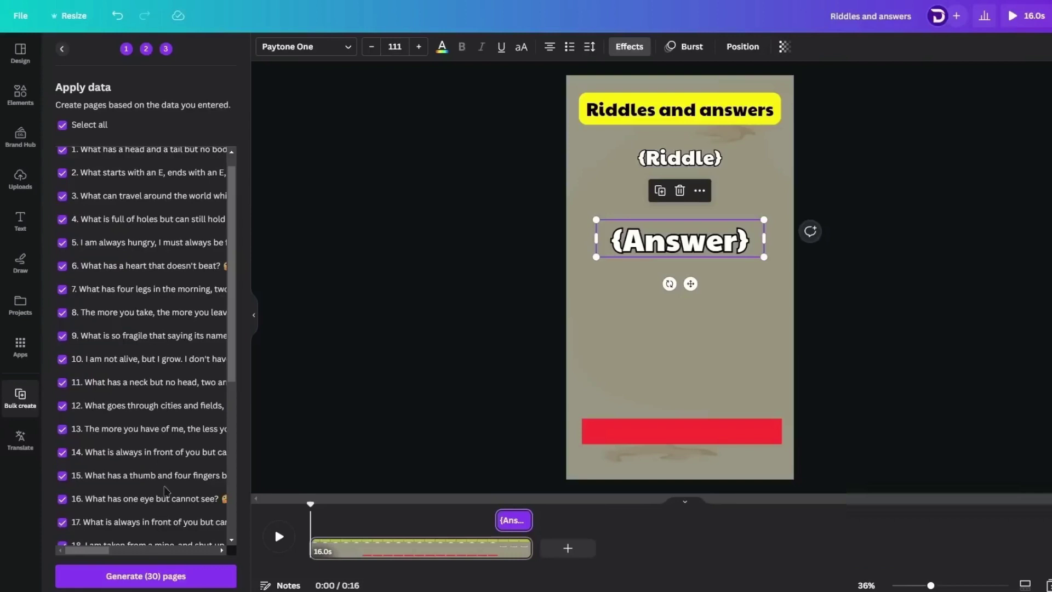
{"action": "left_click", "coordinate": [174, 575]}
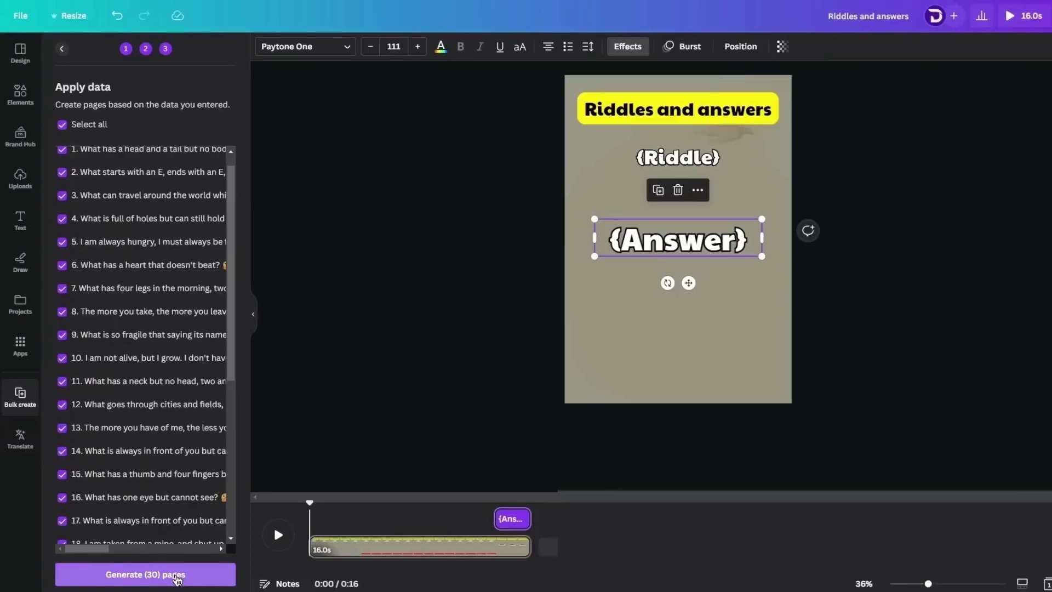
Step: Generate the 30 pages with every riddle in the data list selected
{"action": "left_click", "coordinate": [174, 576]}
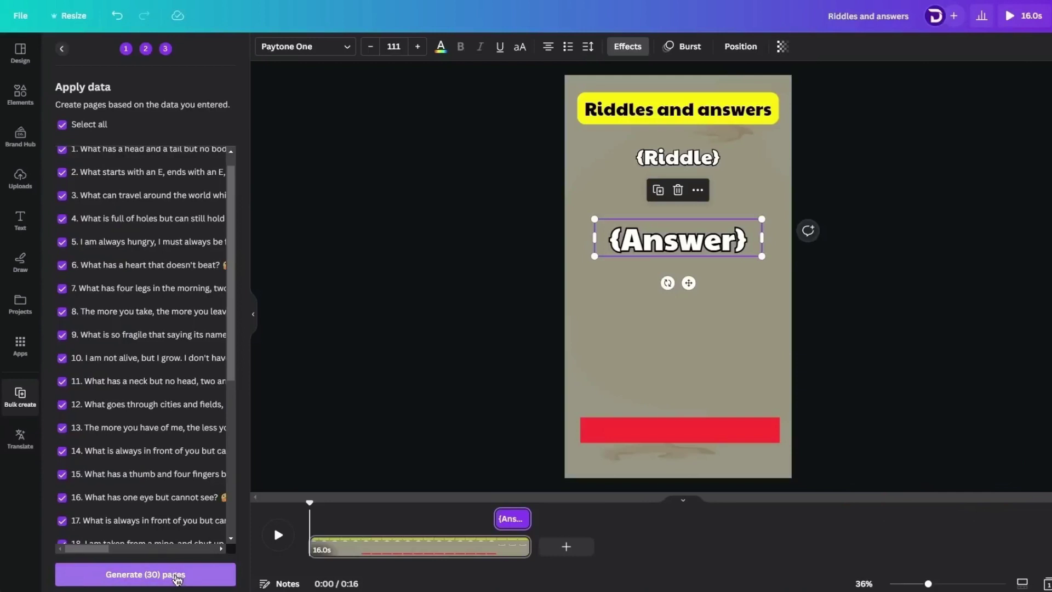
{"action": "left_click", "coordinate": [171, 575]}
{"action": "left_click", "coordinate": [176, 577]}
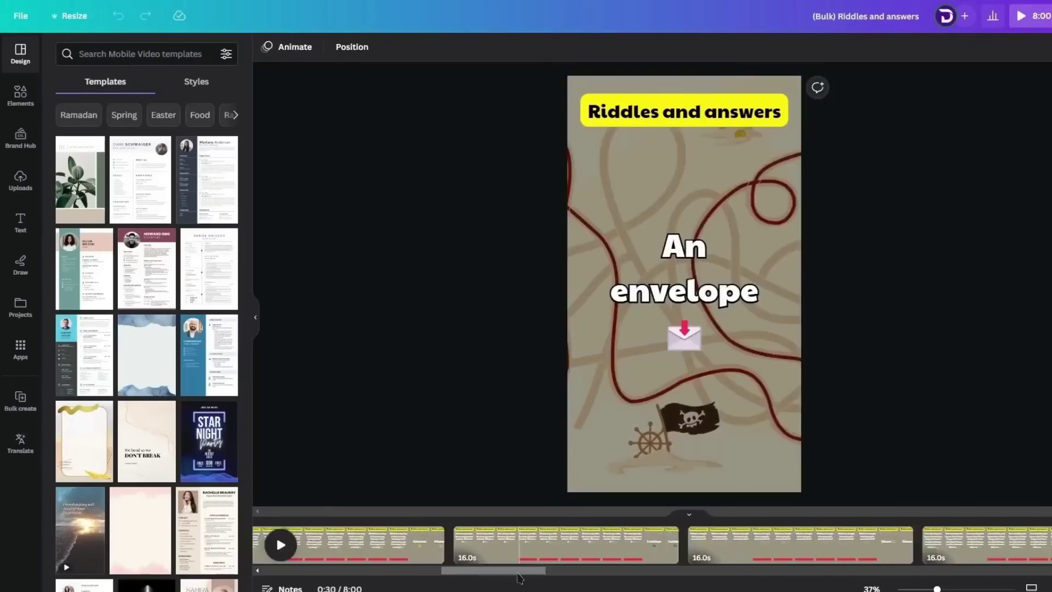
Step: Examine the generated riddle pages along the timeline and in the page grid
{"action": "scroll", "coordinate": [519, 548], "scroll_direction": "right", "scroll_amount": 5}
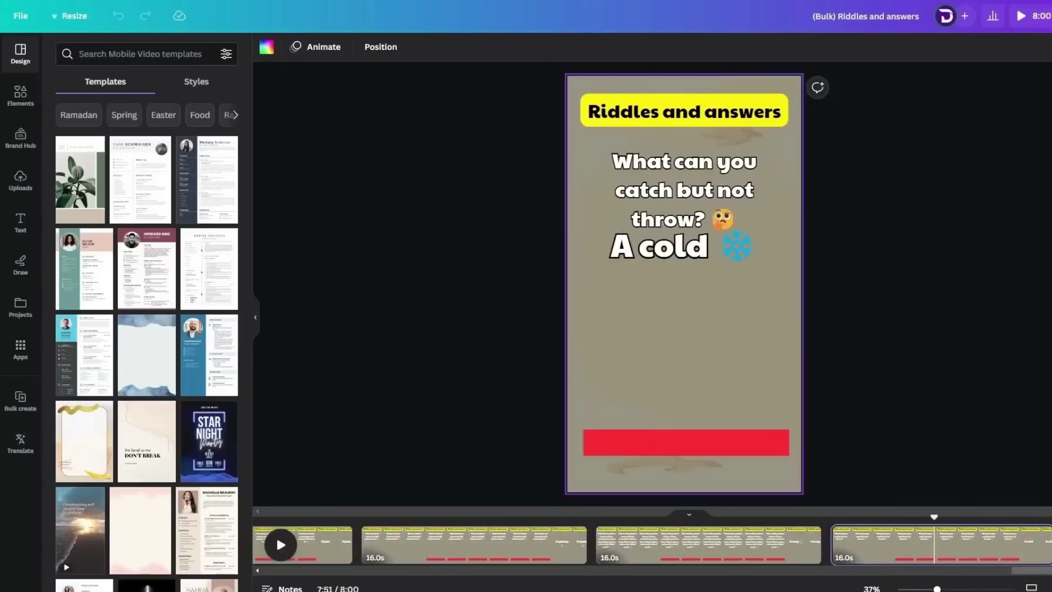
{"action": "left_click", "coordinate": [1031, 588]}
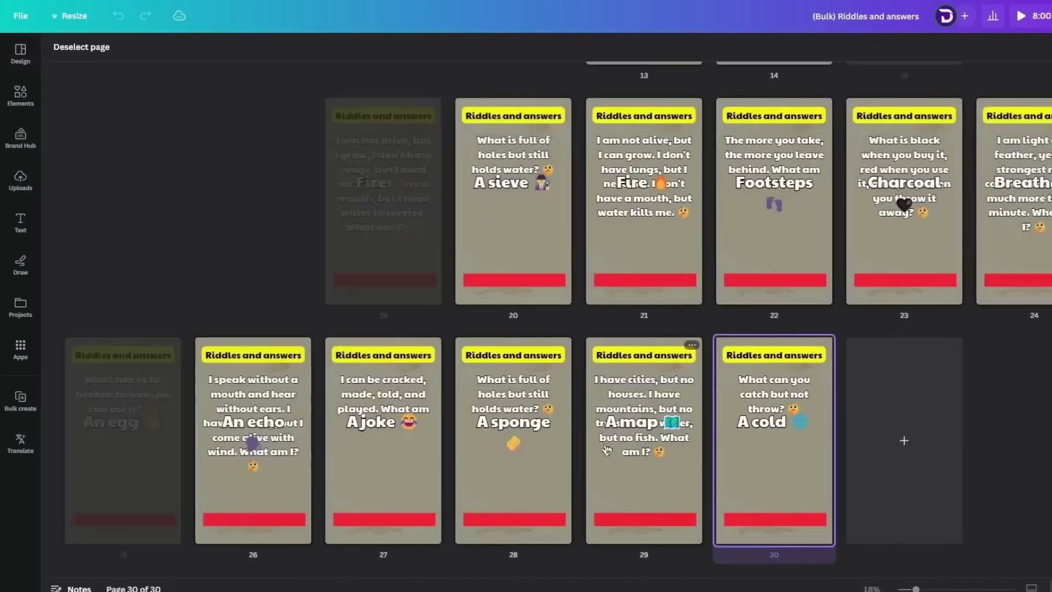
{"action": "scroll", "coordinate": [644, 411], "scroll_direction": "up", "scroll_amount": 8}
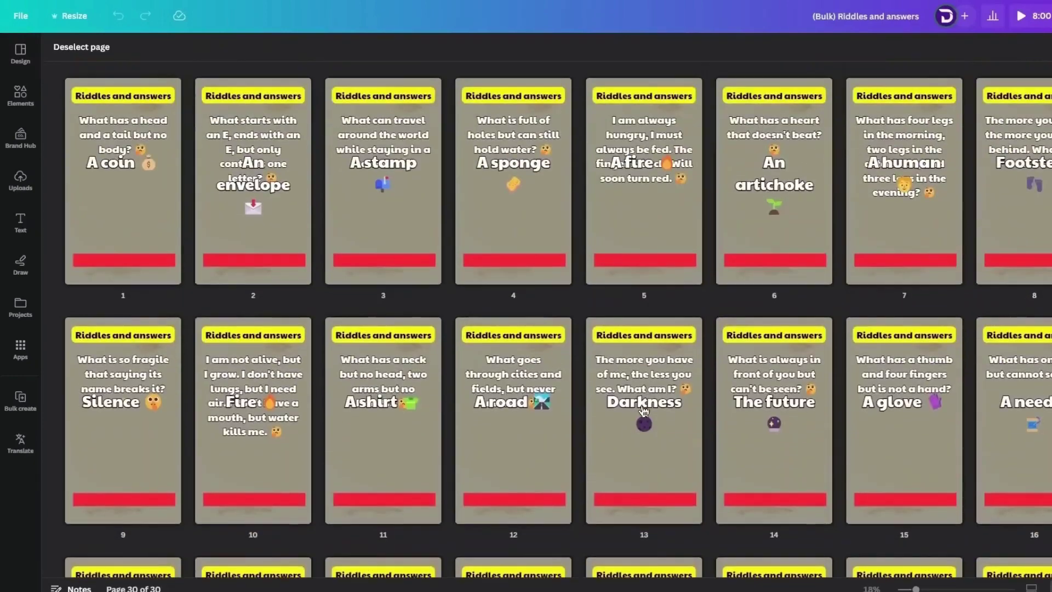
{"action": "scroll", "coordinate": [641, 401], "scroll_direction": "down", "scroll_amount": 8}
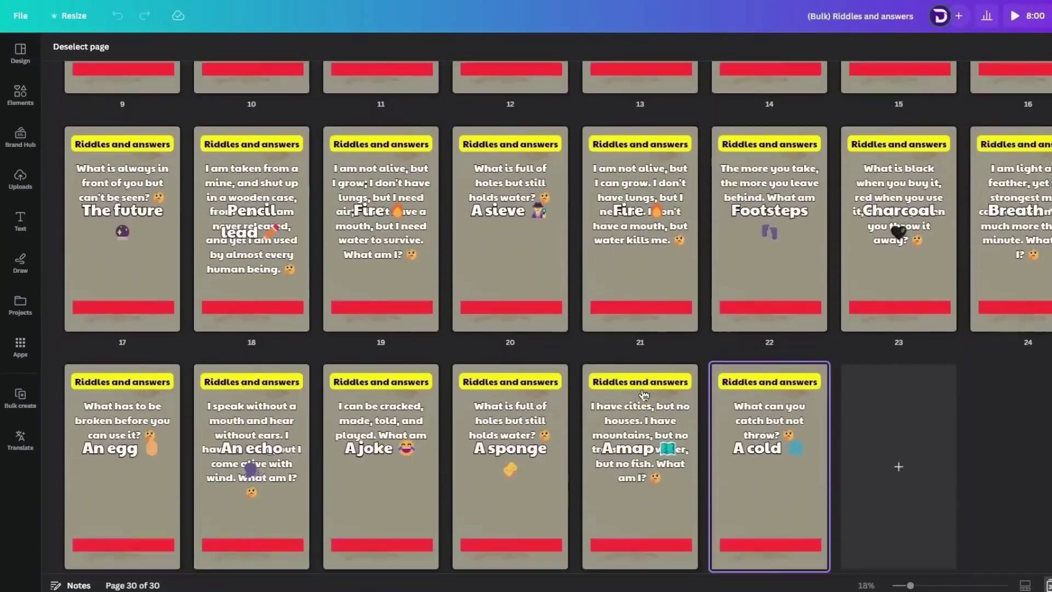
{"action": "scroll", "coordinate": [640, 393], "scroll_direction": "up", "scroll_amount": 5}
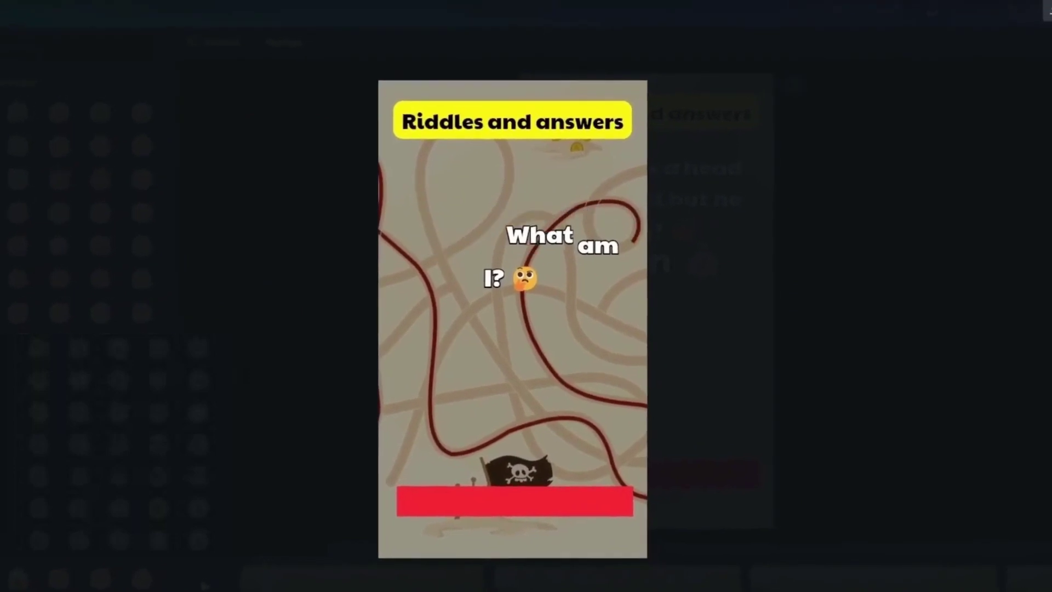
Step: Open the MP4 Video download settings and choose which pages to download
{"action": "left_click", "coordinate": [1043, 18]}
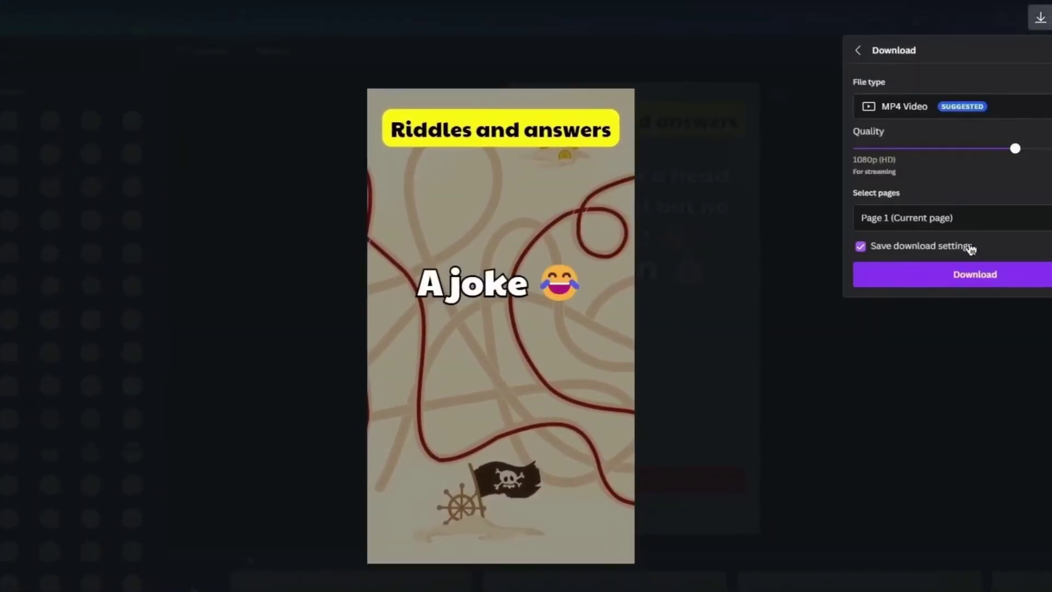
{"action": "left_click", "coordinate": [970, 217]}
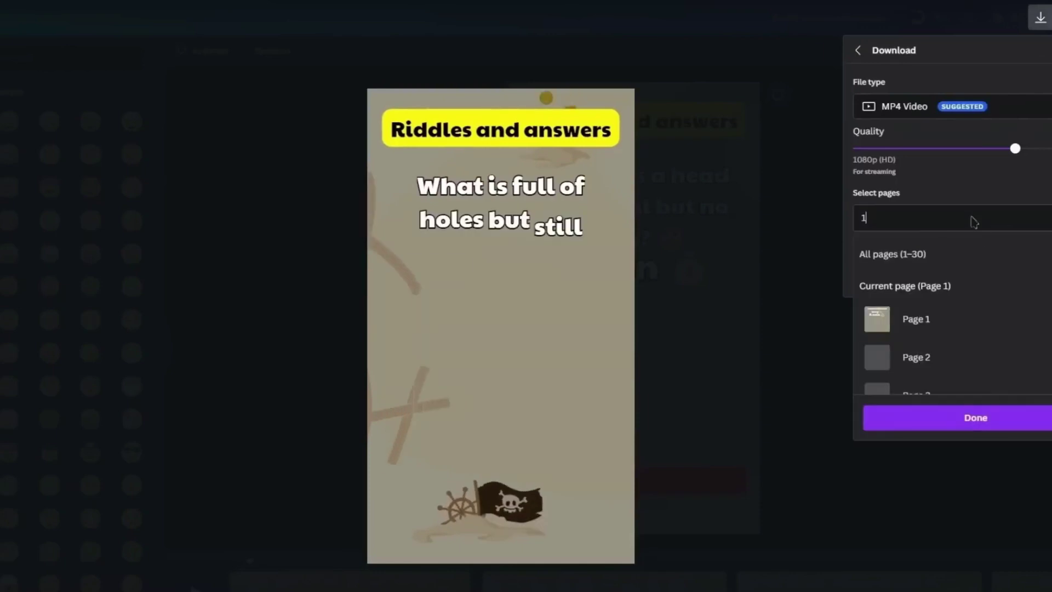
{"action": "left_click", "coordinate": [999, 290]}
{"action": "left_click", "coordinate": [1001, 357]}
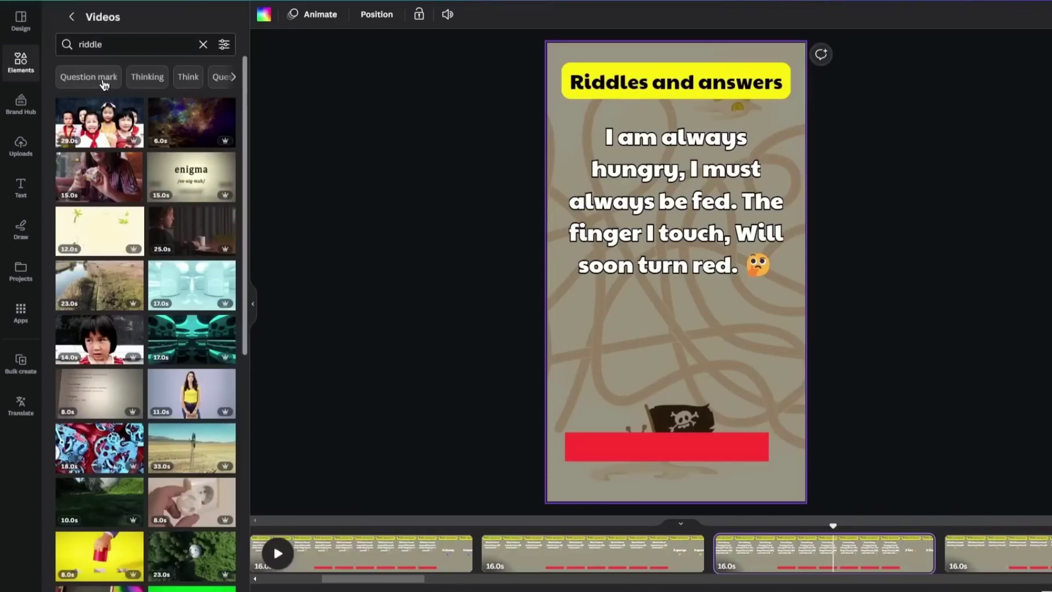
Step: Find Question mark videos and try out the blue question-mark clip on the fire riddle page, removing it again
{"action": "left_click", "coordinate": [104, 84]}
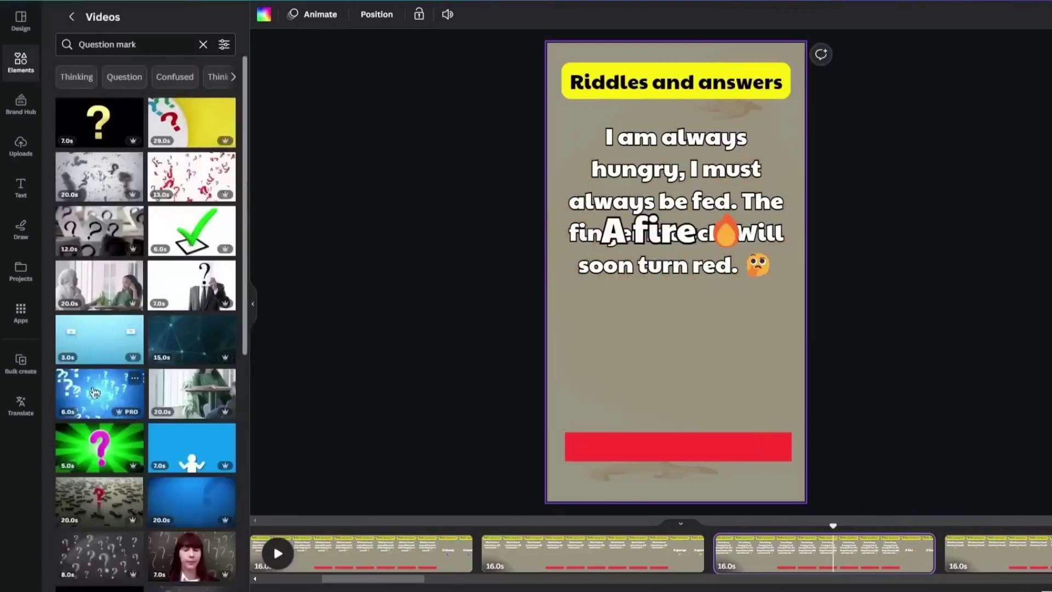
{"action": "left_click_drag", "start_coordinate": [240, 365], "coordinate": [582, 310]}
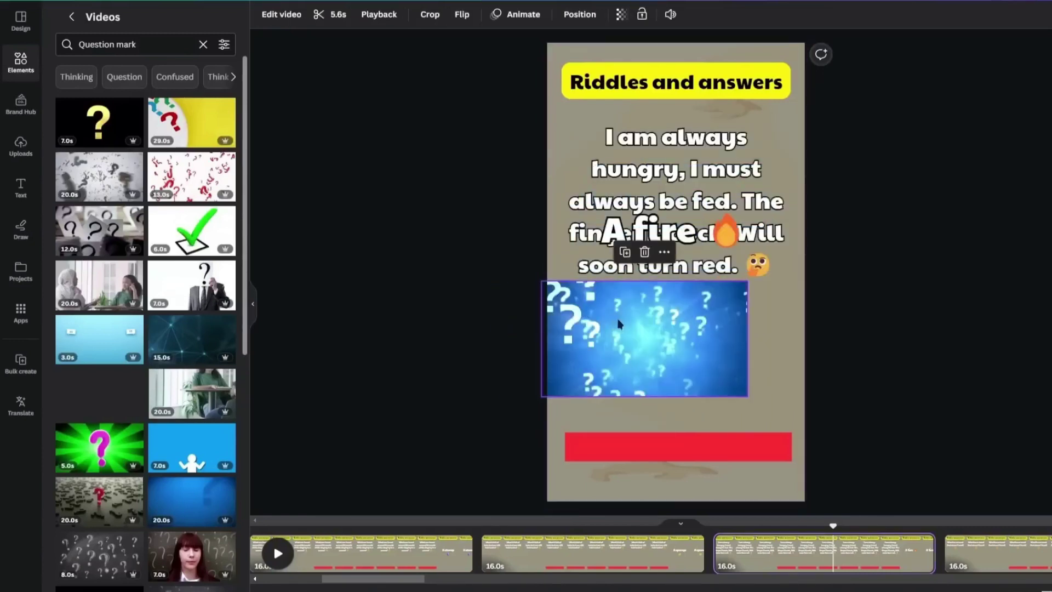
{"action": "left_click", "coordinate": [646, 253]}
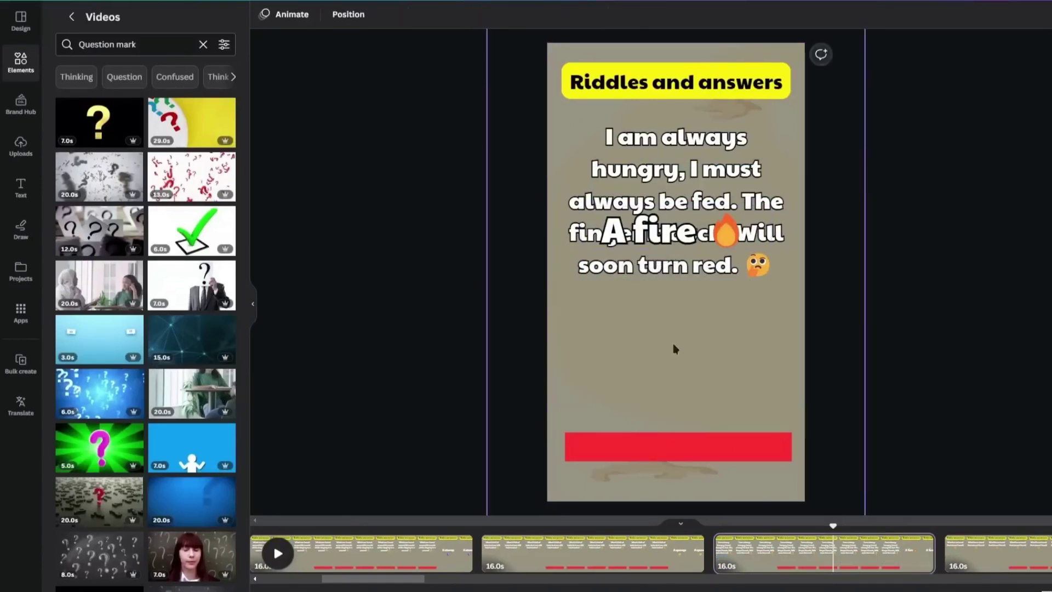
Step: Try deleting the dark overlay and using the blue question-mark clip as the fire riddle page's background
{"action": "left_click", "coordinate": [645, 334]}
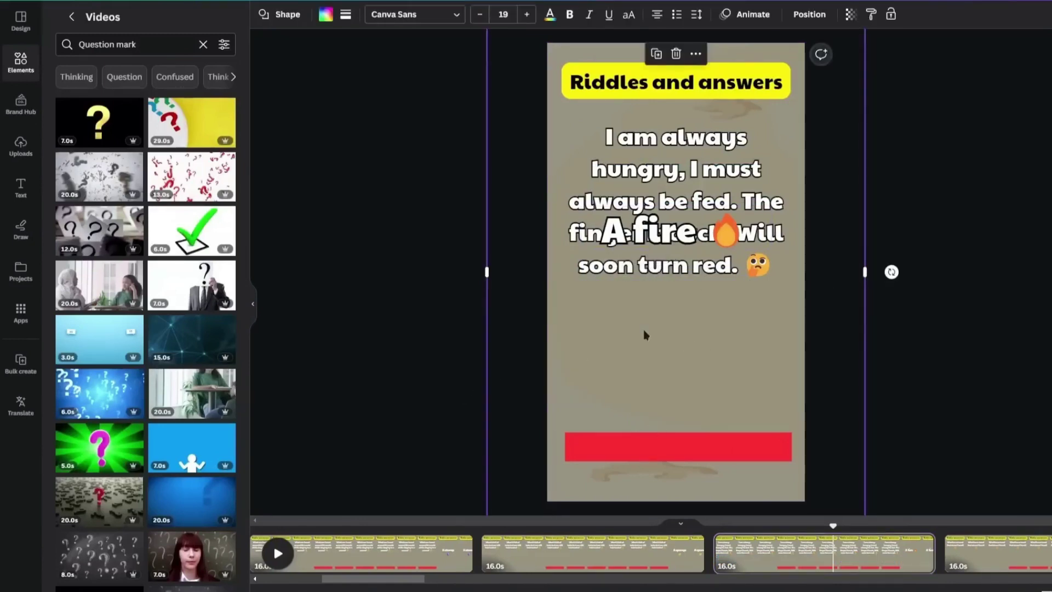
{"action": "left_click", "coordinate": [677, 55]}
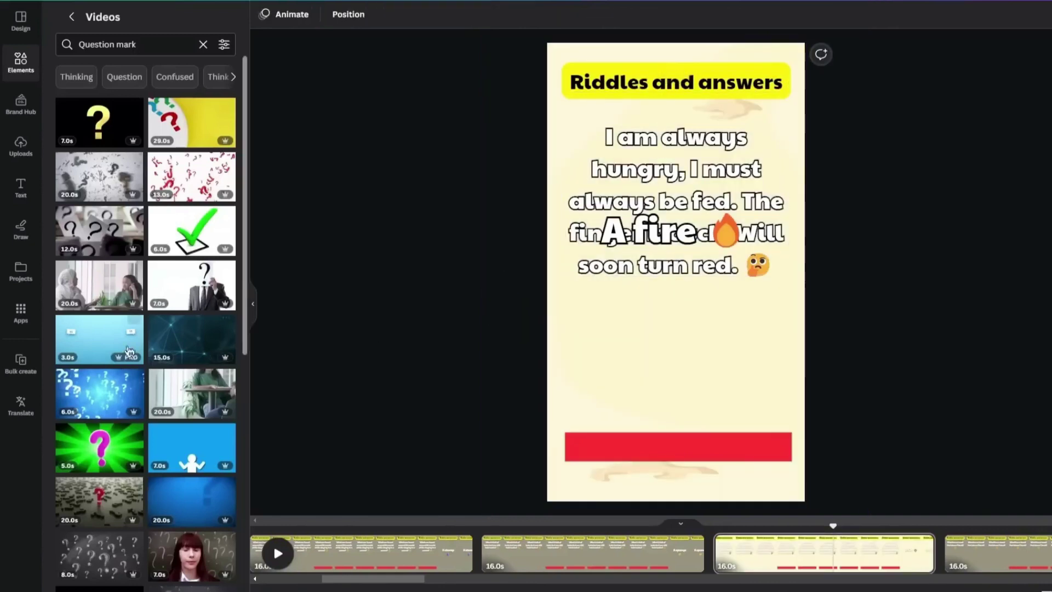
{"action": "left_click_drag", "start_coordinate": [92, 394], "coordinate": [552, 314]}
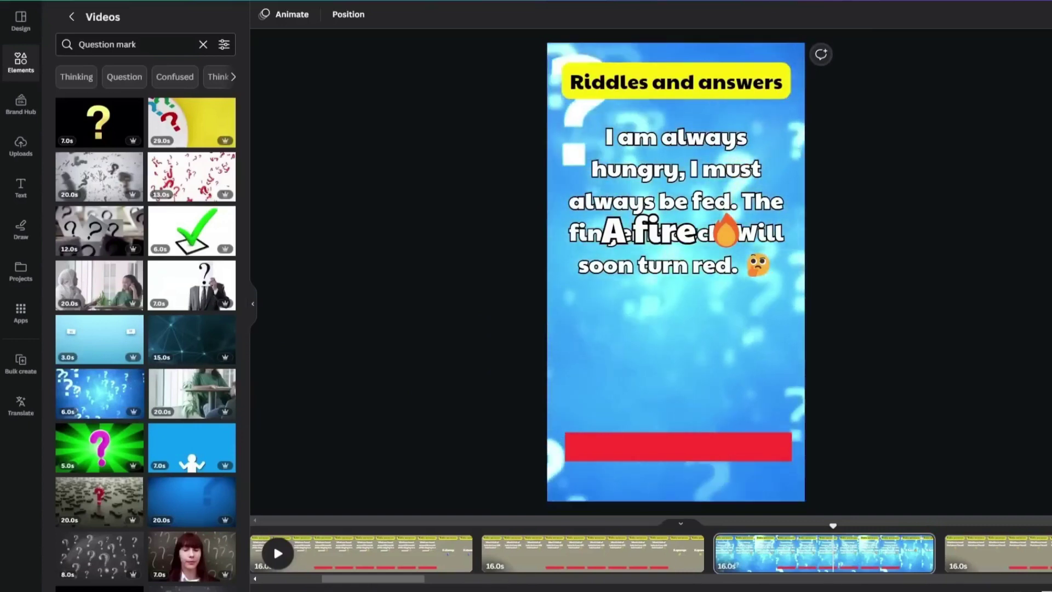
{"action": "left_click", "coordinate": [623, 312]}
{"action": "key", "text": "ctrl+z"}
{"action": "key", "text": "ctrl+z"}
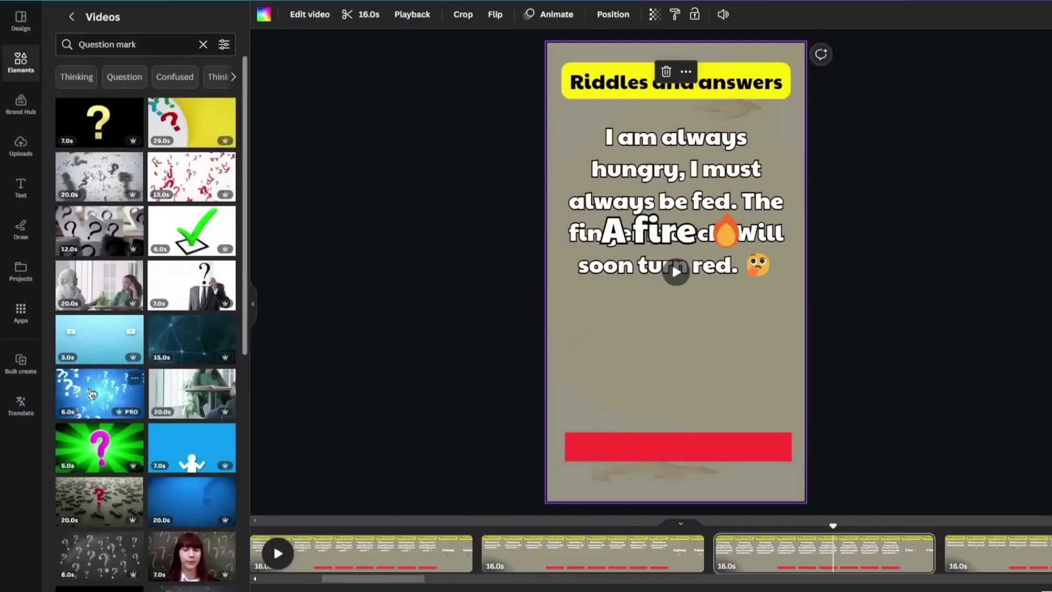
Step: Add the blue question-mark video as the fire riddle page's background under the dark overlay and preview the page
{"action": "left_click", "coordinate": [92, 393]}
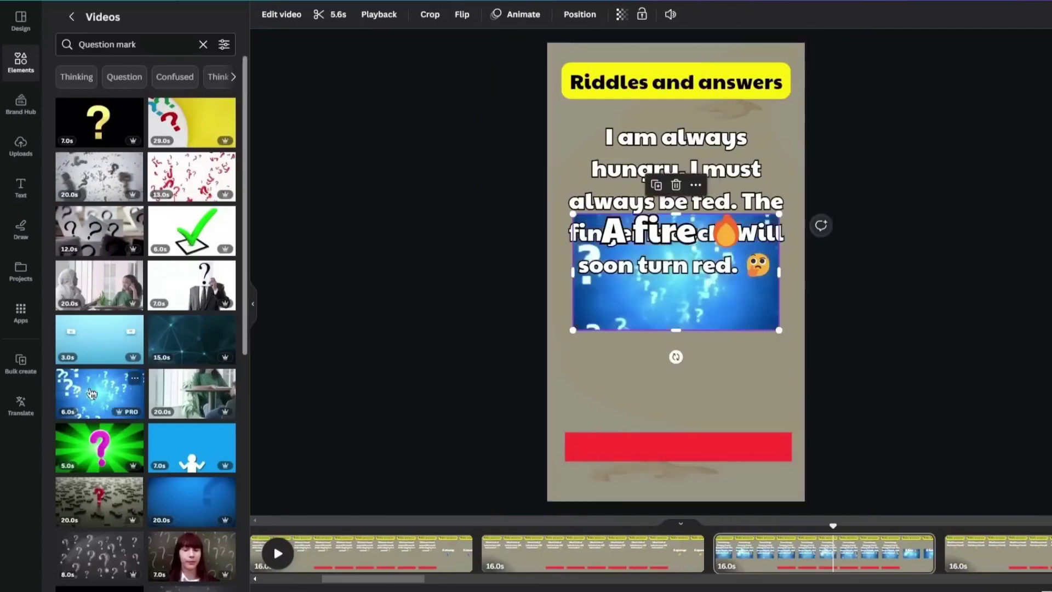
{"action": "left_click", "coordinate": [695, 185]}
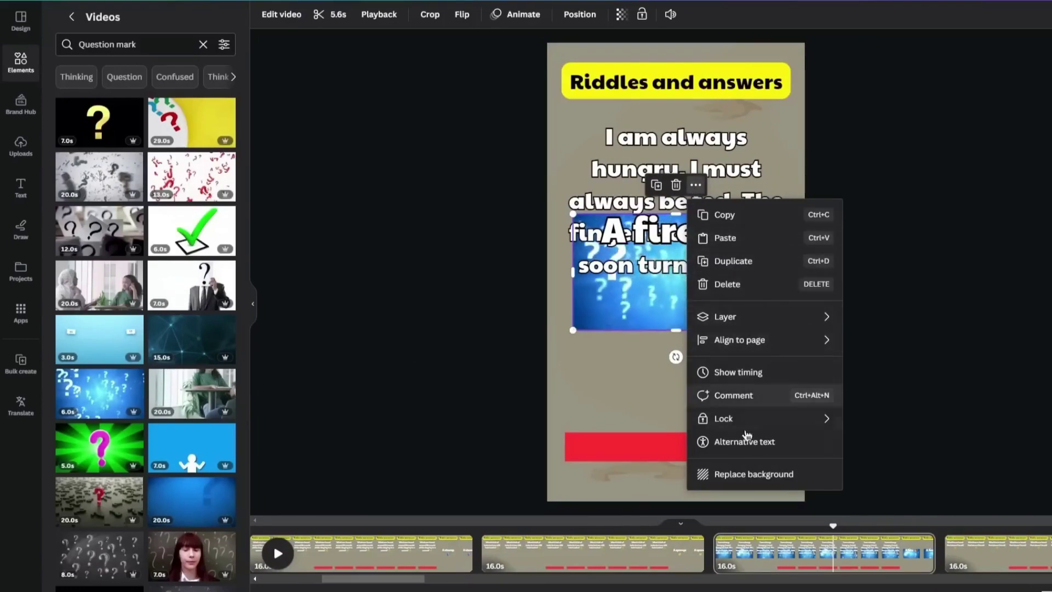
{"action": "left_click", "coordinate": [752, 474]}
{"action": "left_click", "coordinate": [278, 553]}
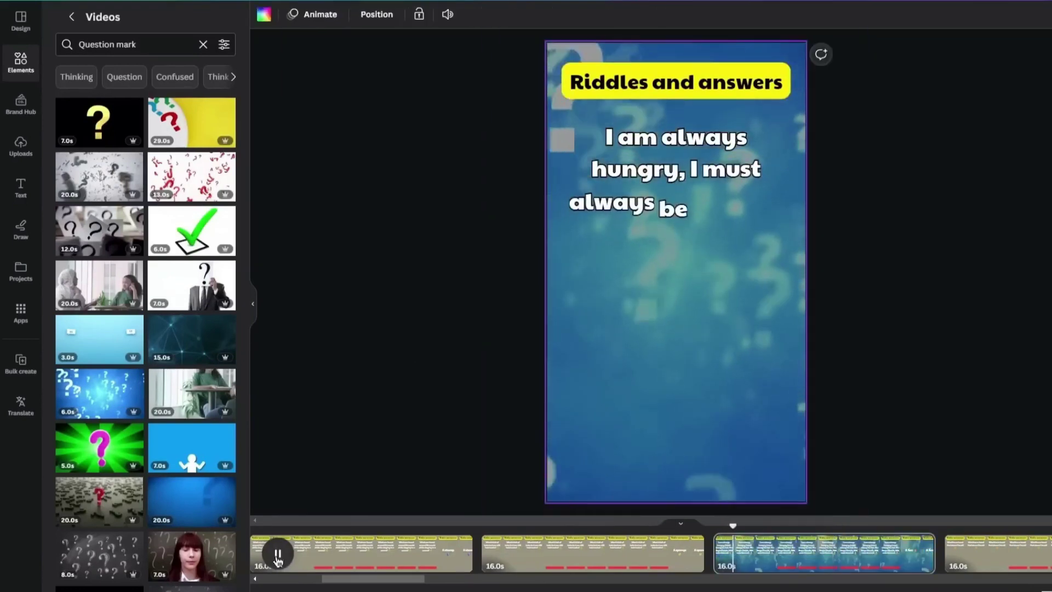
{"action": "left_click", "coordinate": [278, 553]}
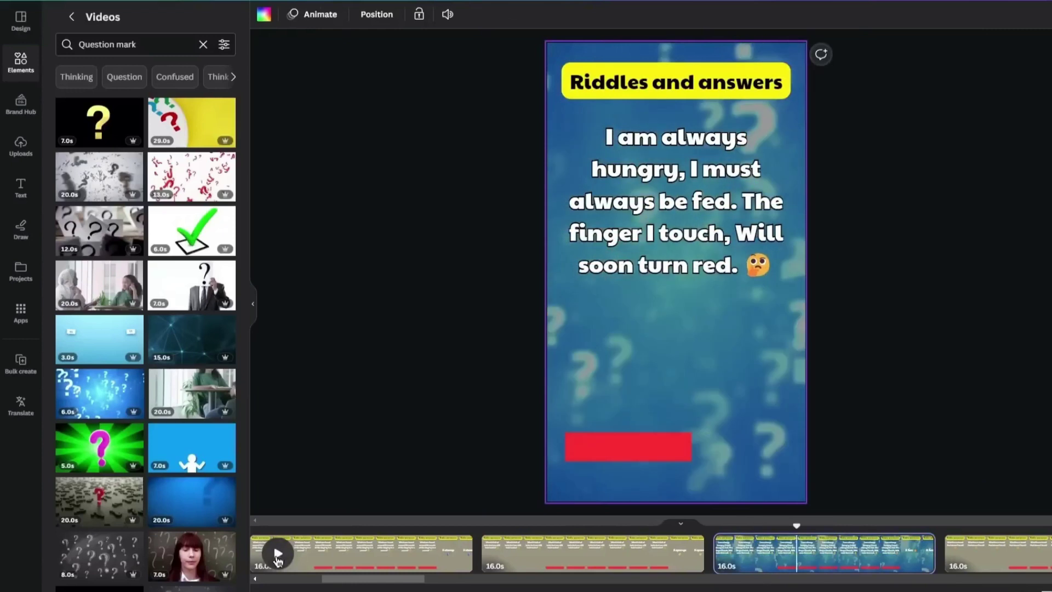
Step: Add the grey 20-second question-mark video to the sponge riddle page and open its further options
{"action": "left_click", "coordinate": [499, 554]}
{"action": "left_click", "coordinate": [103, 184]}
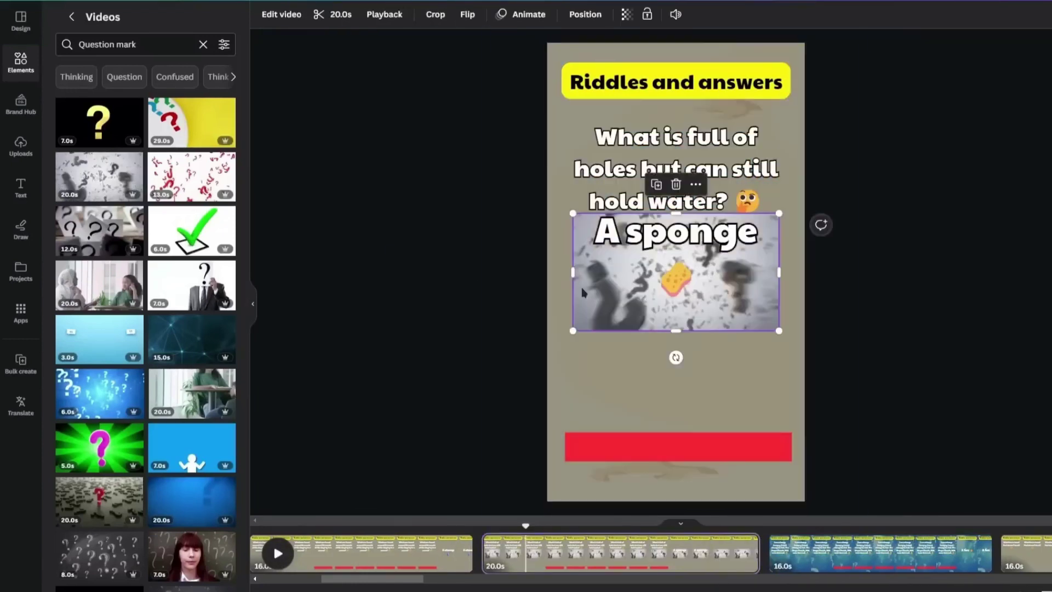
{"action": "left_click", "coordinate": [696, 184]}
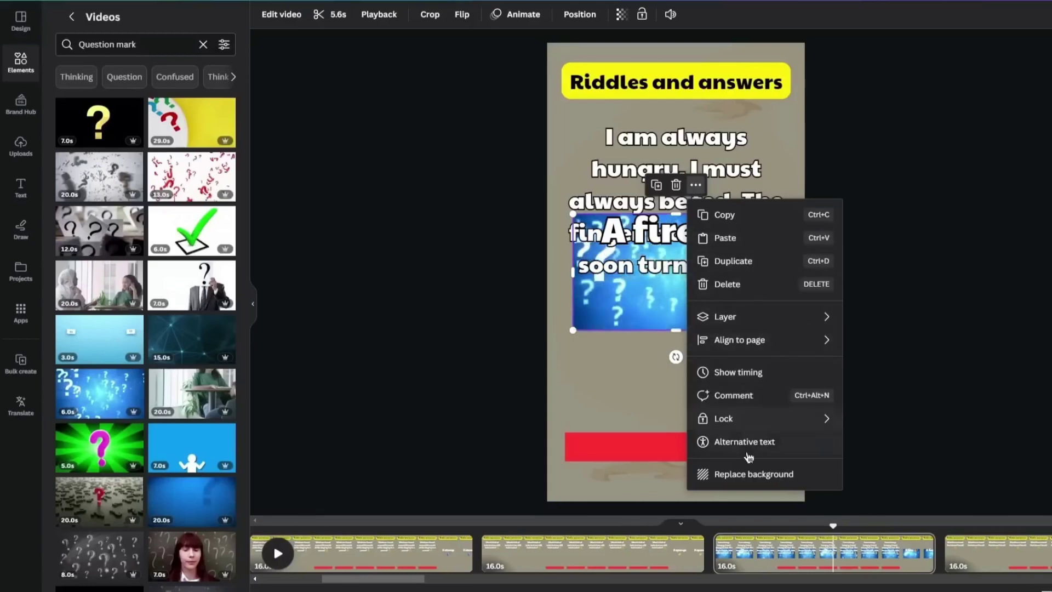
Step: Replace the fire riddle page's background with the placed blue question-mark clip and play a short preview
{"action": "left_click", "coordinate": [747, 474]}
{"action": "left_click", "coordinate": [278, 553]}
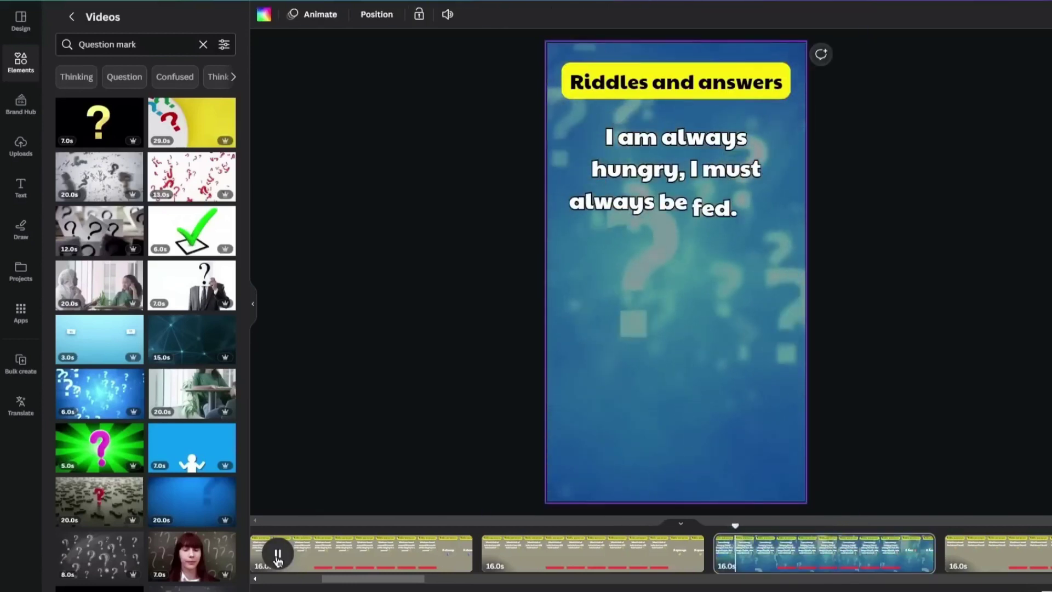
{"action": "left_click", "coordinate": [278, 554]}
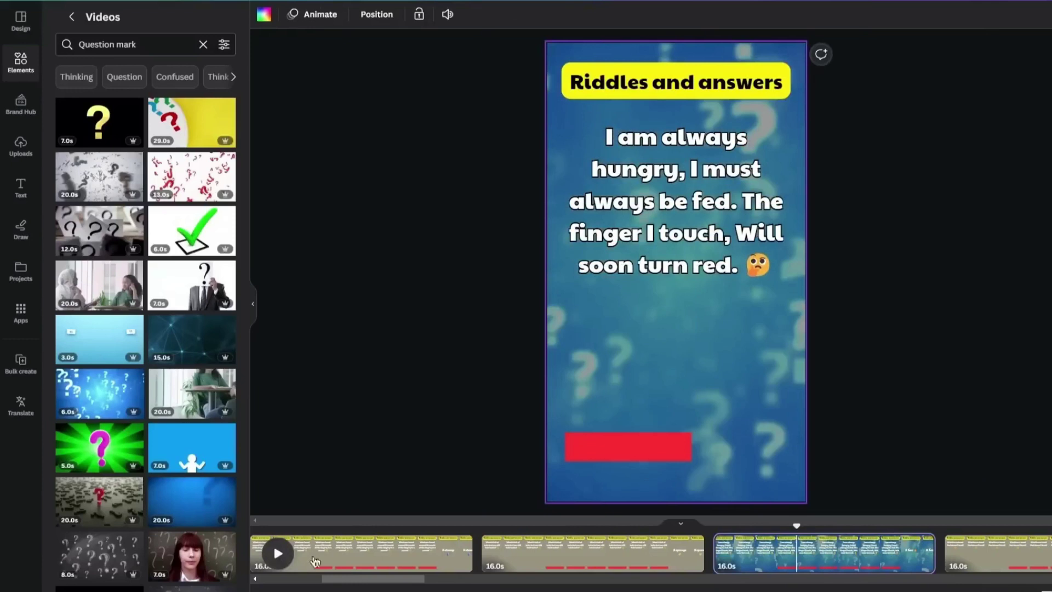
Step: Place the grey question-mark clip on the sponge riddle page and bring up the clip's options
{"action": "left_click", "coordinate": [509, 552]}
{"action": "left_click", "coordinate": [103, 184]}
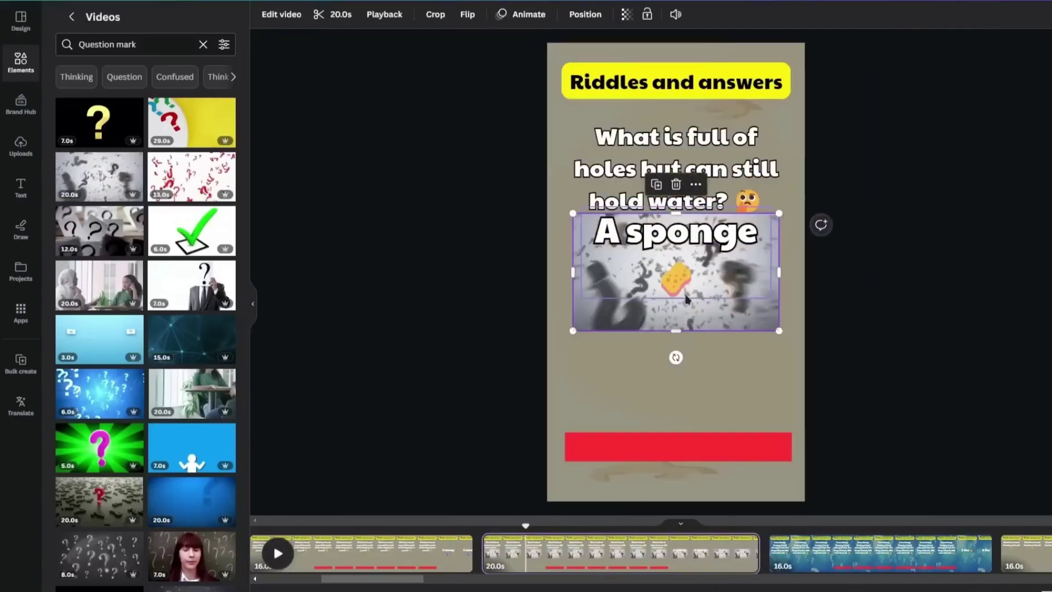
{"action": "left_click", "coordinate": [696, 185]}
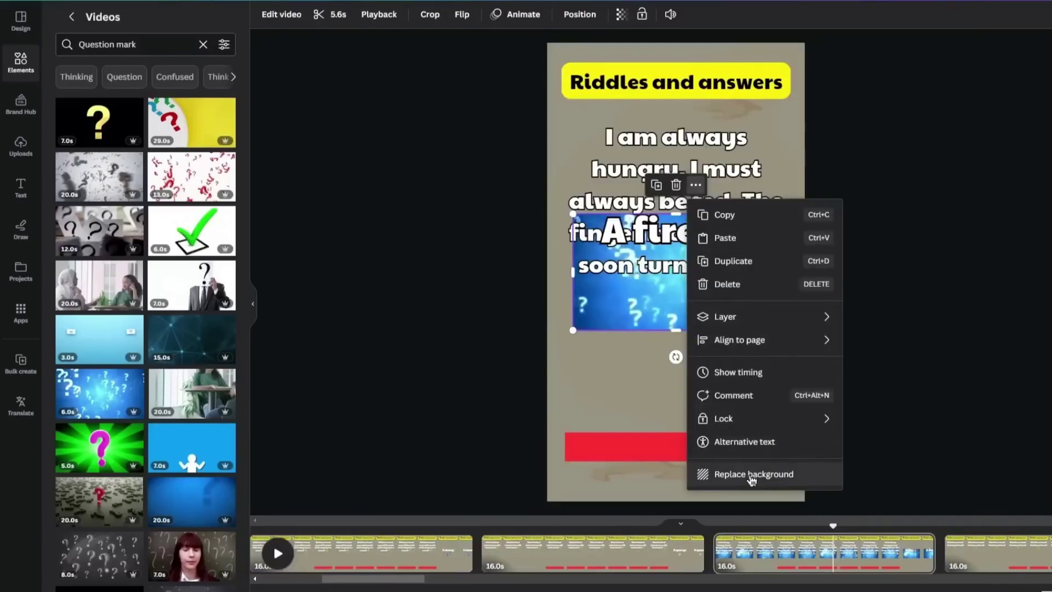
Step: Make the blue question-mark clip the fire riddle page's background and play the page
{"action": "left_click", "coordinate": [746, 474]}
{"action": "left_click", "coordinate": [278, 555]}
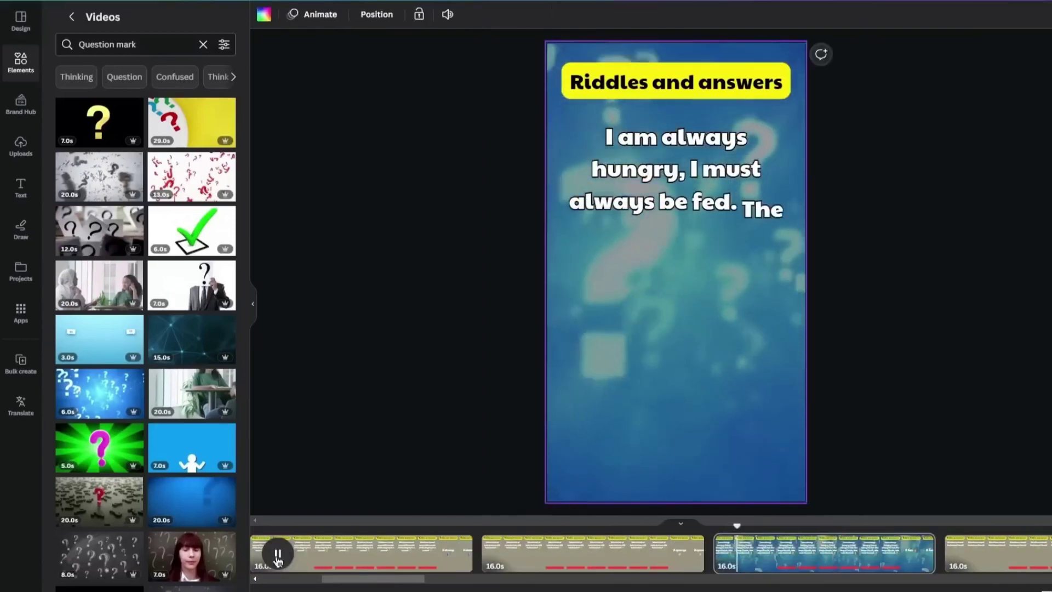